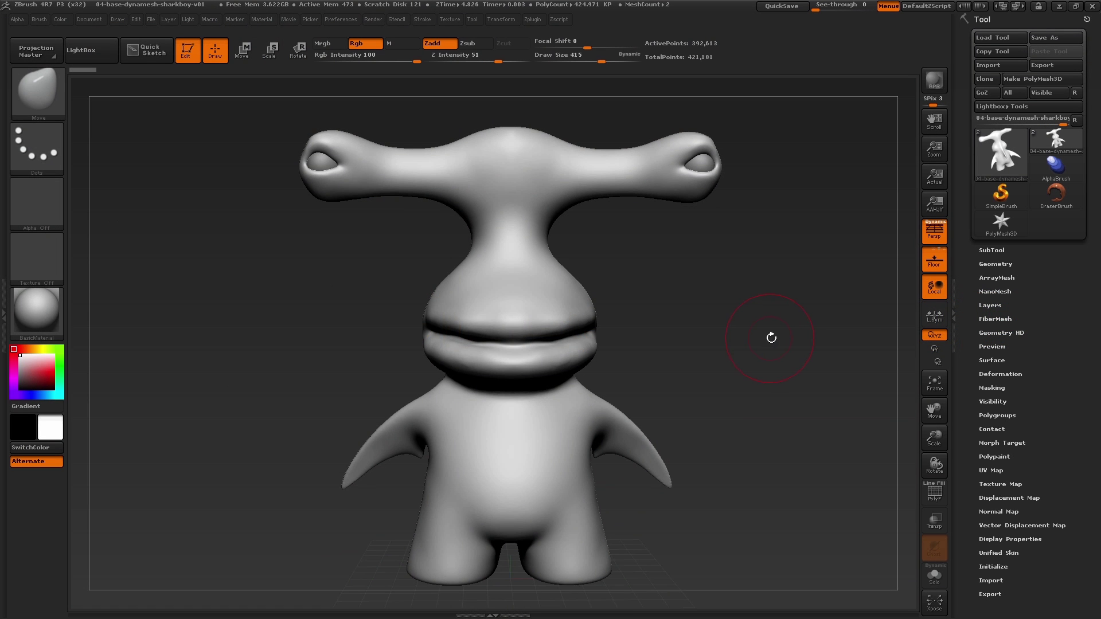
# Paint a mask along the inner edge of the lower lip with the MaskPen brush at draw size 77.
pyautogui.moveTo(780, 336)
pyautogui.mouseDown()
pyautogui.moveTo(793, 327)
pyautogui.moveTo(761, 334)
pyautogui.mouseUp()
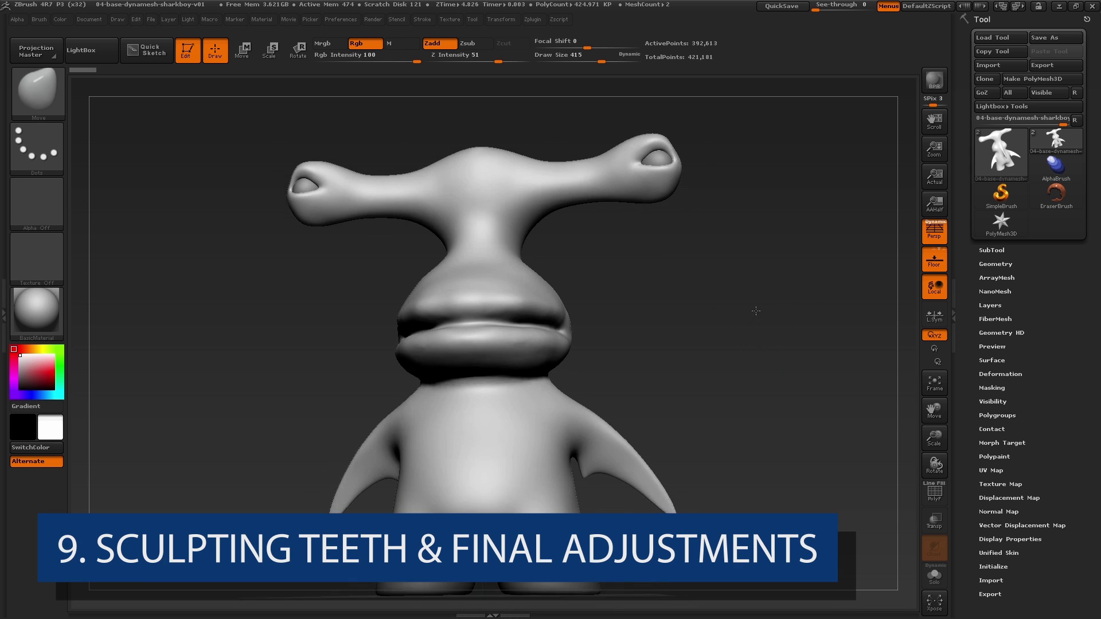
pyautogui.press('ctrl')
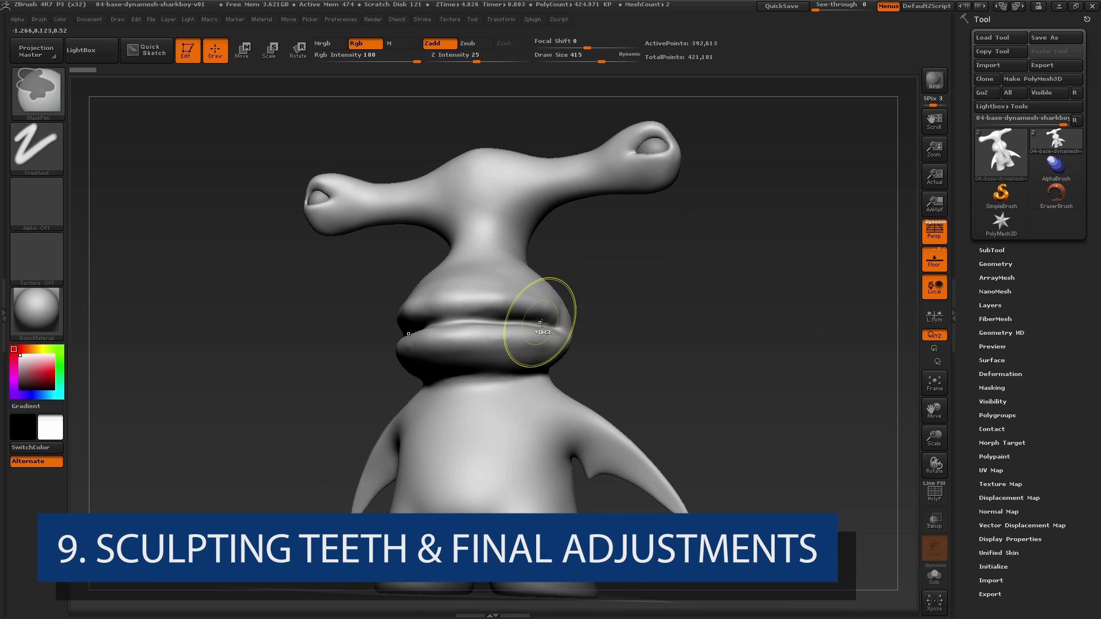
pyautogui.moveTo(593, 350)
pyautogui.keyDown('ctrl'); pyautogui.mouseDown(button='right')
pyautogui.moveTo(596, 373)
pyautogui.moveTo(699, 367)
pyautogui.mouseUp(button='right'); pyautogui.keyUp('ctrl')
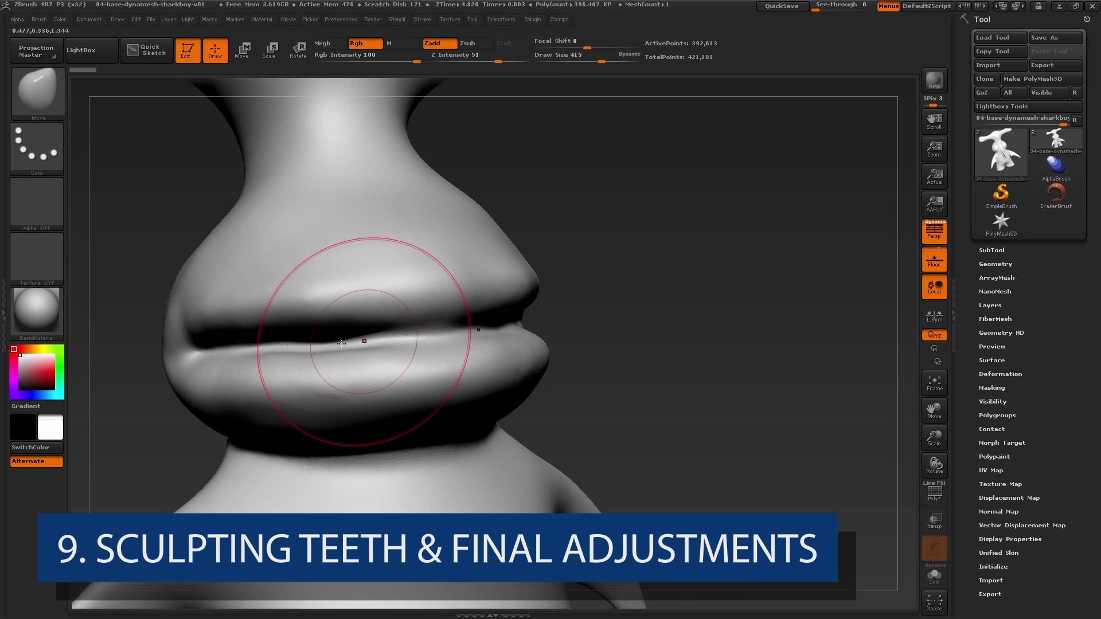
pyautogui.moveTo(346, 336)
pyautogui.keyDown('alt'); pyautogui.mouseDown(button='right')
pyautogui.moveTo(576, 310)
pyautogui.moveTo(557, 313)
pyautogui.mouseUp(button='right'); pyautogui.keyUp('alt')
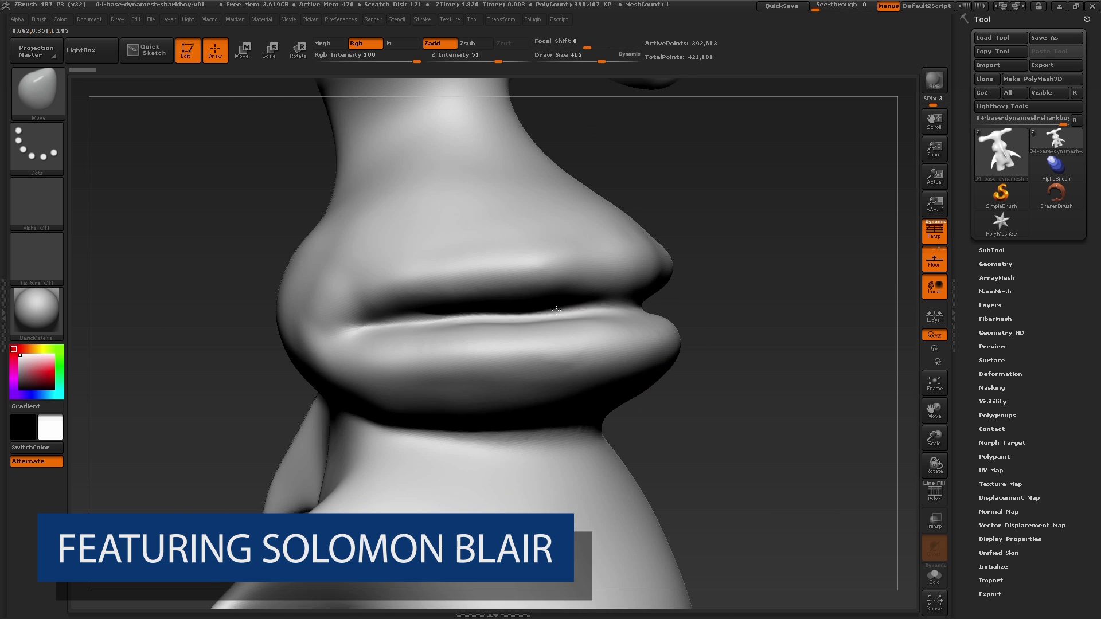
pyautogui.press('s')
pyautogui.moveTo(556, 314); pyautogui.dragTo(480, 322)
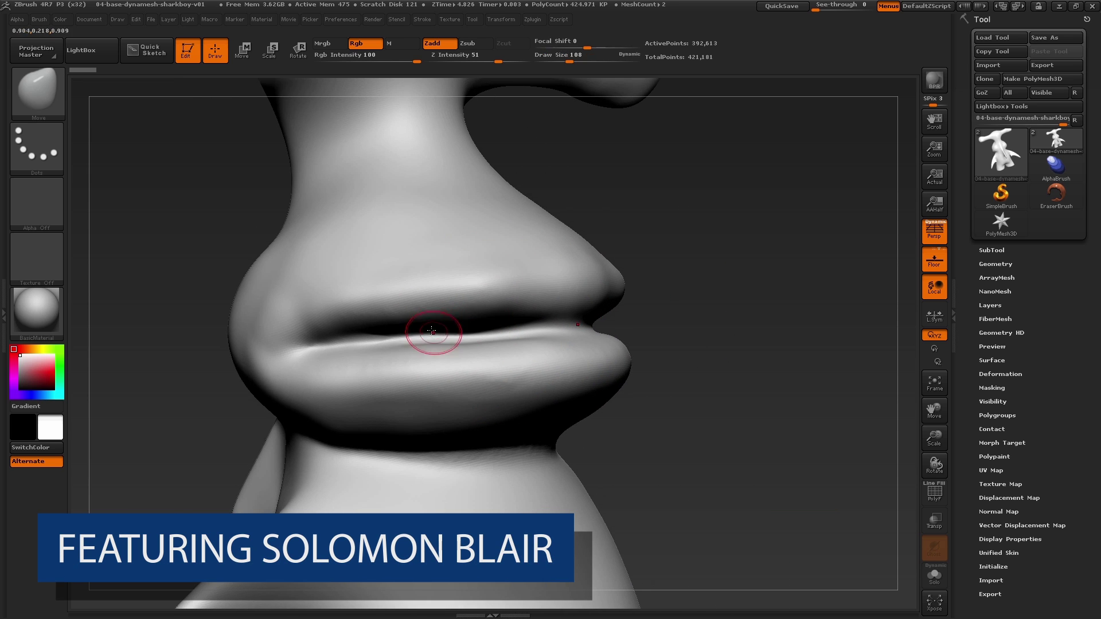
pyautogui.press('ctrl')
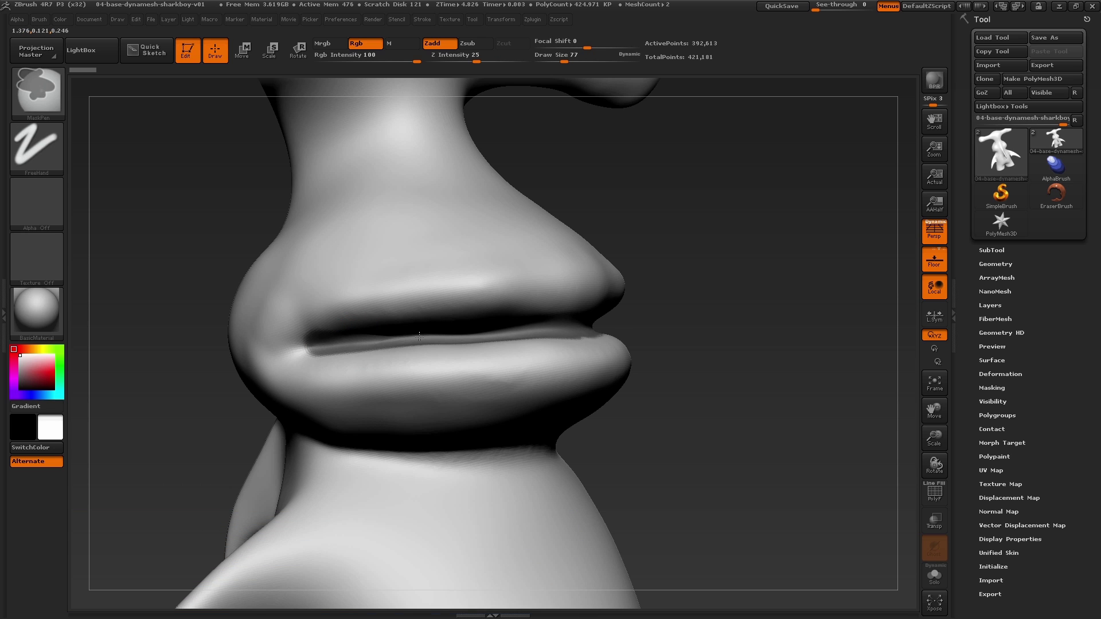
# Isolate the inner lip strip by inverting the mask, reshape it with the Move brush at an enlarged draw size, and clear the mask.
pyautogui.moveTo(687, 290)
pyautogui.mouseDown()
pyautogui.moveTo(750, 297)
pyautogui.moveTo(669, 263)
pyautogui.moveTo(638, 270)
pyautogui.mouseUp()
pyautogui.press('s')
pyautogui.moveTo(707, 237); pyautogui.dragTo(774, 243)
pyautogui.press('s')
pyautogui.moveTo(631, 265)
pyautogui.mouseDown()
pyautogui.moveTo(671, 266)
pyautogui.moveTo(683, 244)
pyautogui.mouseUp()
pyautogui.moveTo(797, 246); pyautogui.dragTo(831, 256)
pyautogui.moveTo(654, 258); pyautogui.dragTo(655, 261)
pyautogui.moveTo(797, 252); pyautogui.dragTo(836, 254)
pyautogui.moveTo(674, 252); pyautogui.dragTo(673, 258)
pyautogui.moveTo(854, 255); pyautogui.dragTo(817, 254)
pyautogui.moveTo(637, 259); pyautogui.dragTo(598, 266)
pyautogui.moveTo(831, 261); pyautogui.dragTo(774, 261)
pyautogui.moveTo(676, 259); pyautogui.dragTo(676, 264)
pyautogui.moveTo(834, 263); pyautogui.dragTo(785, 267)
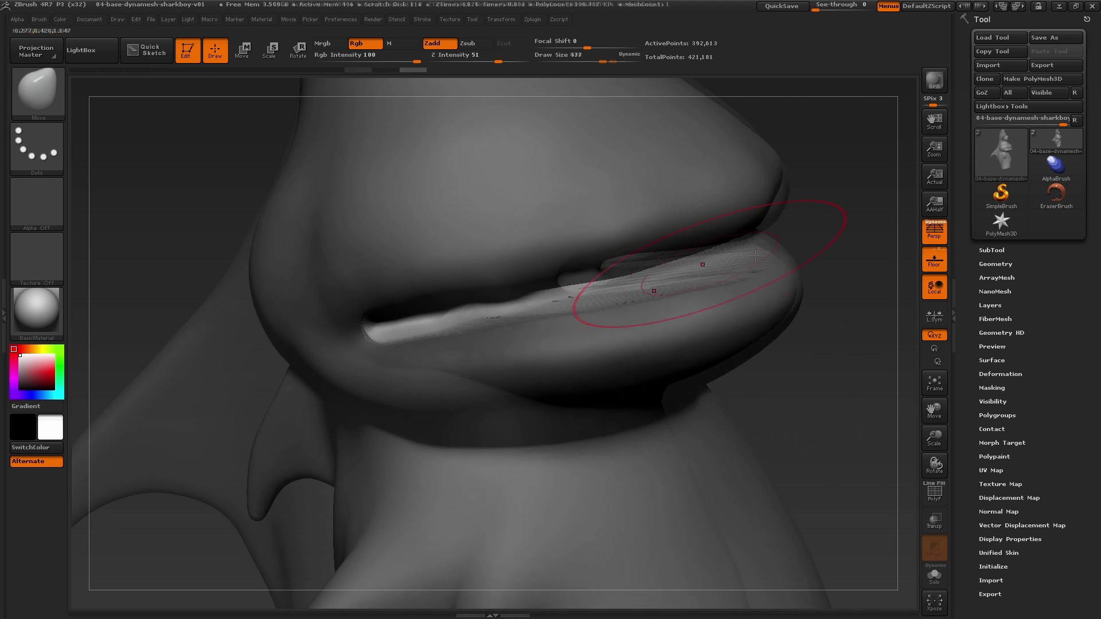
pyautogui.moveTo(654, 288); pyautogui.dragTo(654, 293)
pyautogui.moveTo(826, 265)
pyautogui.mouseDown()
pyautogui.moveTo(710, 285)
pyautogui.moveTo(725, 259)
pyautogui.mouseUp()
pyautogui.keyDown('ctrl'); pyautogui.click(725, 259); pyautogui.keyUp('ctrl')
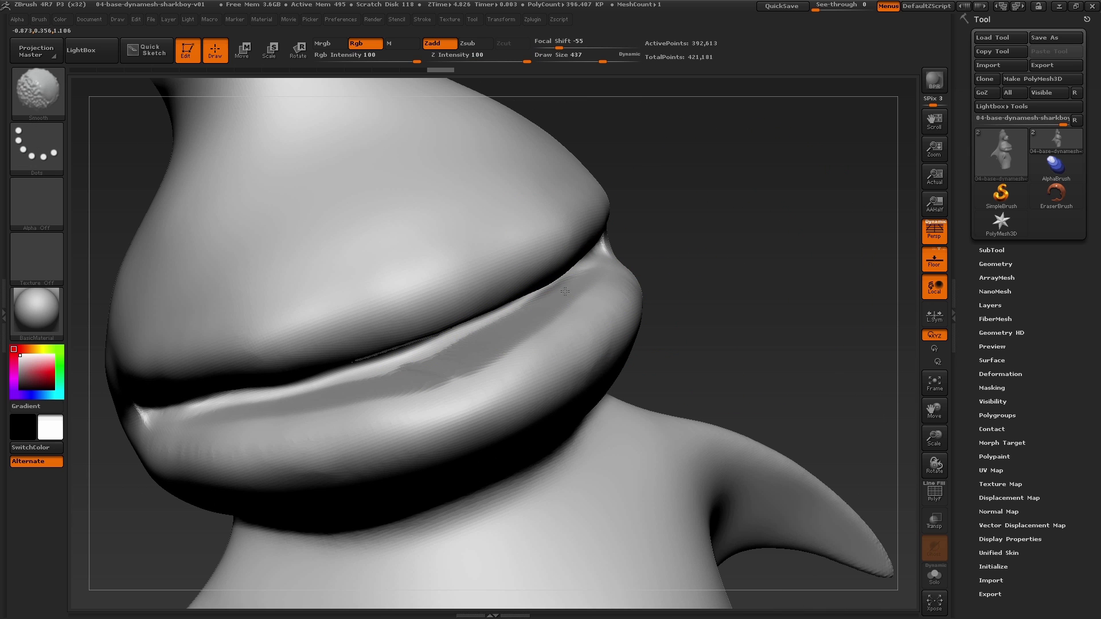
# Smooth the reshaped inner edge of the lower lip and rebuild the body mesh with DynaMesh.
pyautogui.keyDown('shift'); pyautogui.moveTo(436, 327); pyautogui.dragTo(470, 312); pyautogui.keyUp('shift')
pyautogui.moveTo(785, 258); pyautogui.dragTo(751, 255)
pyautogui.keyDown('shift'); pyautogui.moveTo(620, 266); pyautogui.dragTo(636, 252); pyautogui.keyUp('shift')
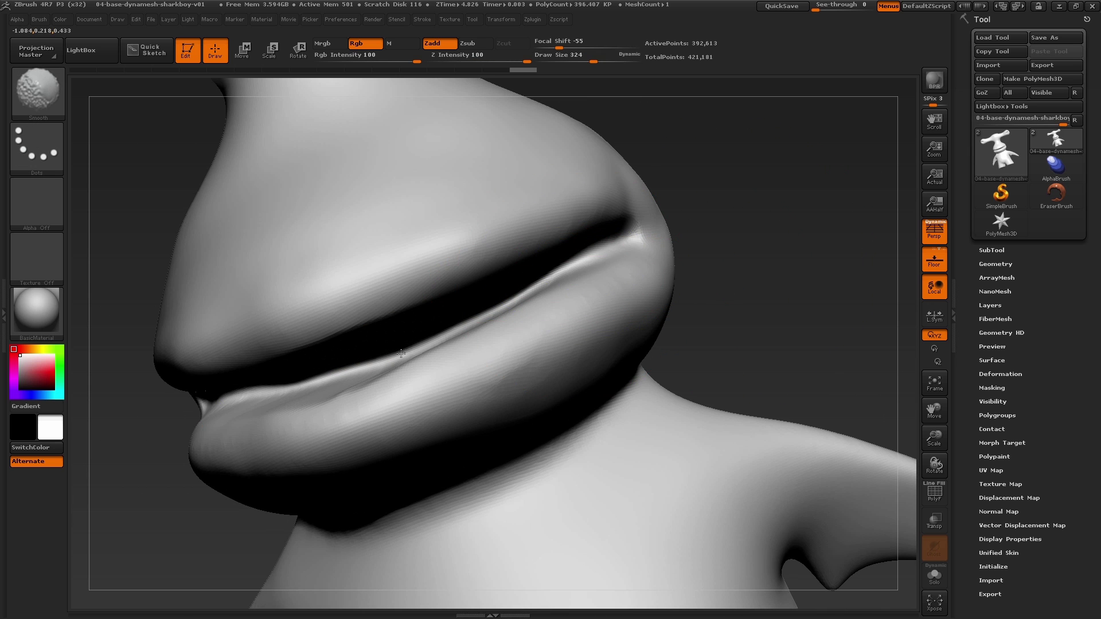
pyautogui.moveTo(739, 252)
pyautogui.mouseDown()
pyautogui.moveTo(782, 258)
pyautogui.moveTo(762, 240)
pyautogui.mouseUp()
pyautogui.keyDown('ctrl'); pyautogui.moveTo(697, 206); pyautogui.dragTo(782, 319); pyautogui.keyUp('ctrl')
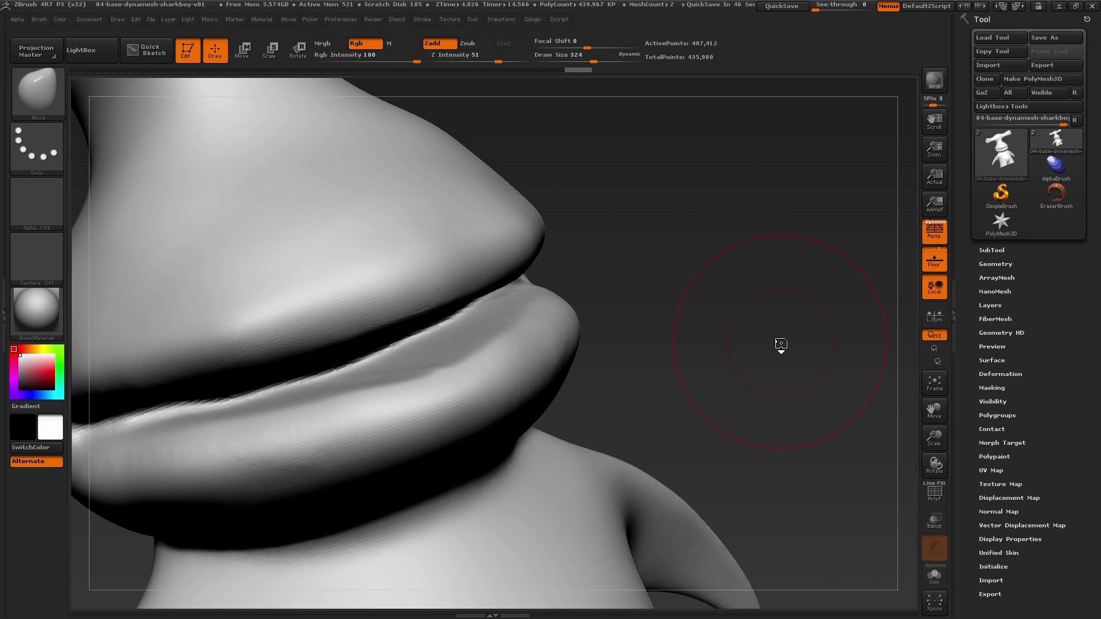
# Reduce the draw size to 239 and smooth the remaining roughness along the lower lip's edge.
pyautogui.moveTo(771, 248); pyautogui.dragTo(749, 258)
pyautogui.press('s')
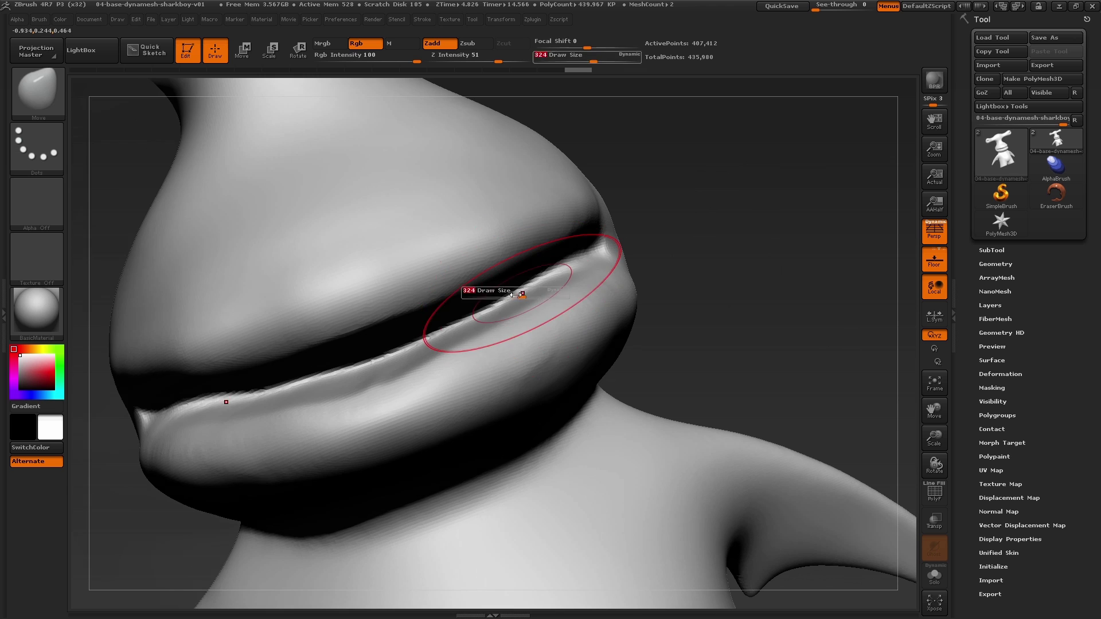
pyautogui.moveTo(519, 293); pyautogui.dragTo(499, 293)
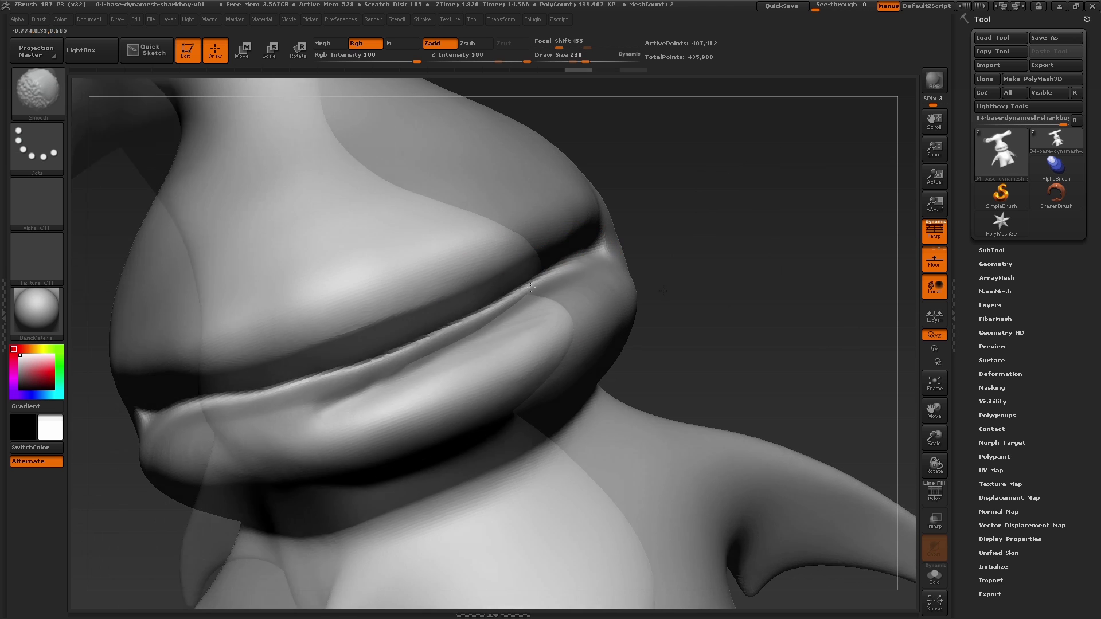
pyautogui.moveTo(663, 291)
pyautogui.mouseDown()
pyautogui.moveTo(769, 364)
pyautogui.moveTo(548, 426)
pyautogui.mouseUp()
pyautogui.moveTo(676, 396); pyautogui.dragTo(731, 384)
# Paint a mask over the lower lip by hand with the MaskPen brush at draw size 87.
pyautogui.moveTo(598, 398)
pyautogui.keyDown('ctrl'); pyautogui.mouseDown()
pyautogui.moveTo(525, 434)
pyautogui.moveTo(322, 434)
pyautogui.mouseUp(); pyautogui.keyUp('ctrl')
pyautogui.keyDown('ctrl'); pyautogui.moveTo(440, 461); pyautogui.dragTo(530, 459); pyautogui.keyUp('ctrl')
pyautogui.moveTo(705, 421)
pyautogui.mouseDown()
pyautogui.moveTo(579, 419)
pyautogui.moveTo(597, 395)
pyautogui.mouseUp()
pyautogui.moveTo(567, 389); pyautogui.dragTo(513, 392, button='right')
pyautogui.keyDown('ctrl'); pyautogui.moveTo(513, 393); pyautogui.dragTo(522, 433, button='right'); pyautogui.keyUp('ctrl')
pyautogui.keyDown('ctrl'); pyautogui.moveTo(556, 408); pyautogui.dragTo(645, 361); pyautogui.keyUp('ctrl')
pyautogui.moveTo(648, 360); pyautogui.dragTo(670, 337, button='right')
pyautogui.moveTo(672, 333); pyautogui.dragTo(622, 352)
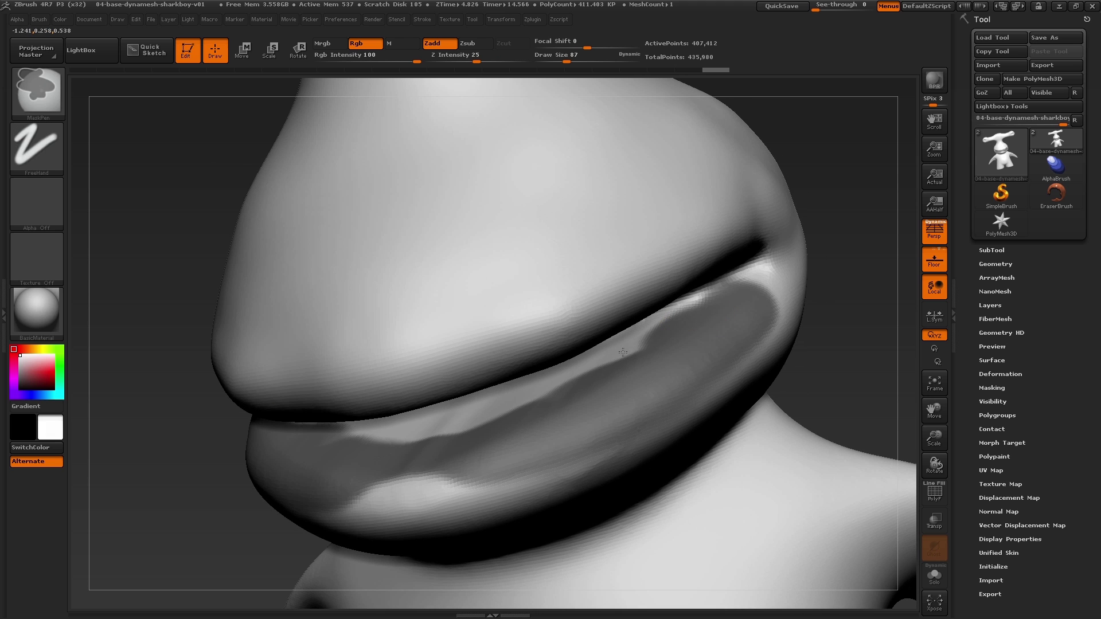
pyautogui.keyDown('ctrl'); pyautogui.moveTo(511, 407); pyautogui.dragTo(526, 411); pyautogui.keyUp('ctrl')
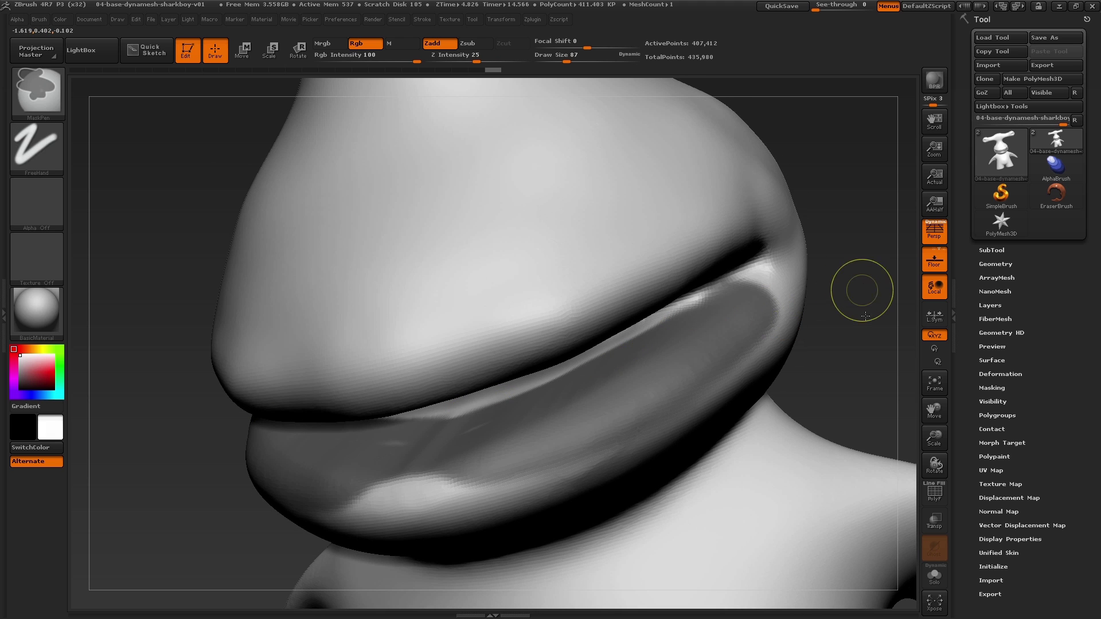
# Switch the masking brush to MaskLasso.
pyautogui.press('f')
pyautogui.moveTo(883, 347)
pyautogui.keyDown('shift'); pyautogui.mouseDown()
pyautogui.moveTo(844, 287)
pyautogui.moveTo(681, 323)
pyautogui.moveTo(764, 288)
pyautogui.moveTo(754, 302)
pyautogui.moveTo(737, 300)
pyautogui.moveTo(752, 310)
pyautogui.mouseUp(); pyautogui.keyUp('shift')
pyautogui.press('f')
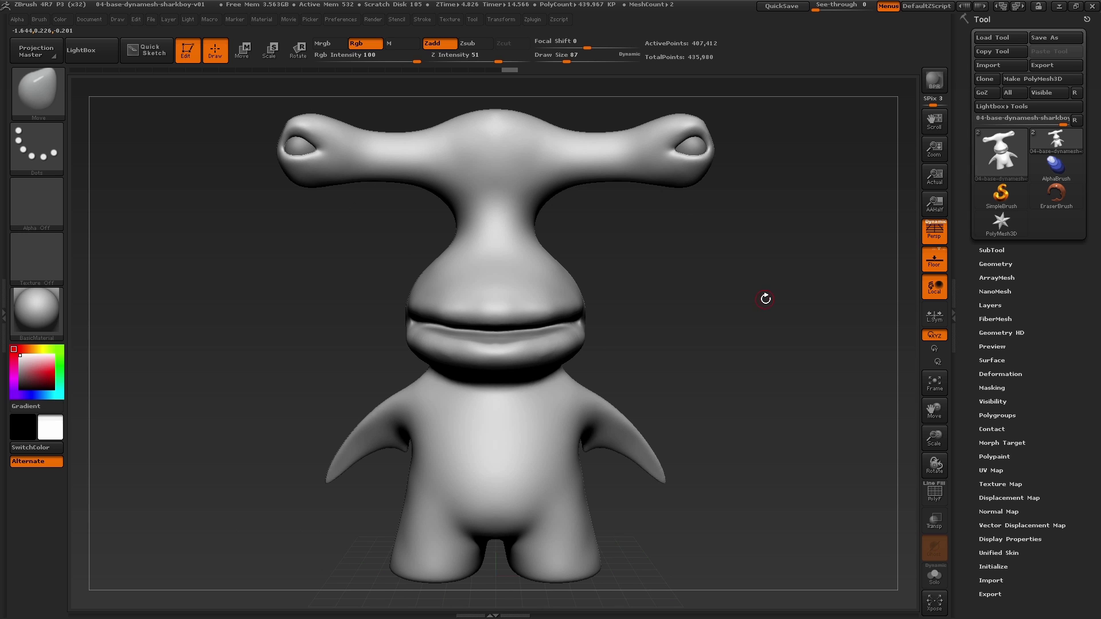
pyautogui.press('ctrl')
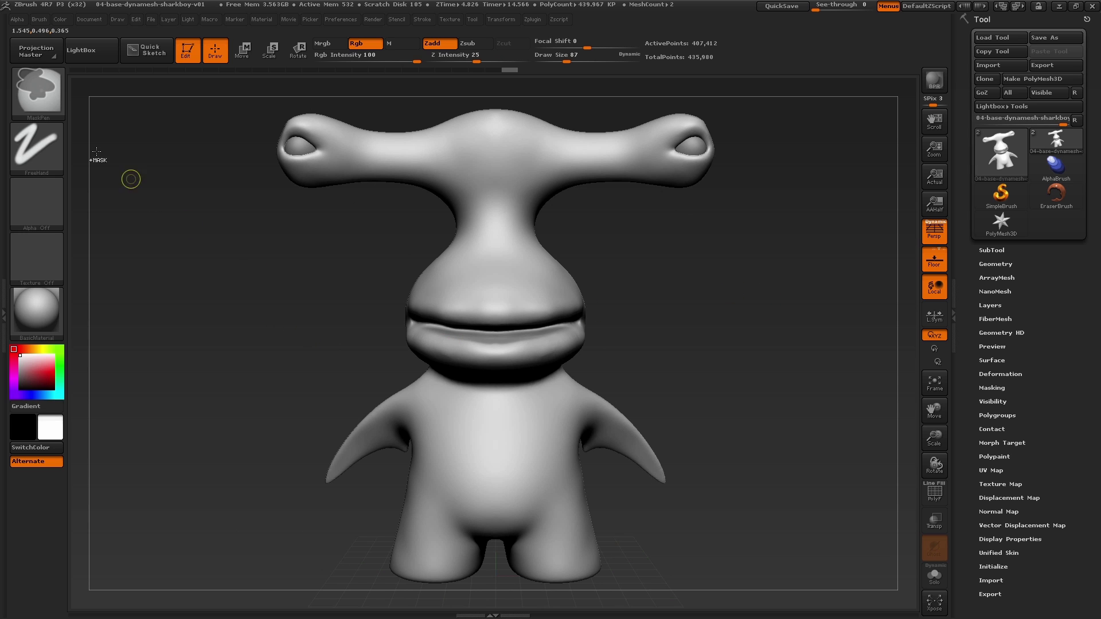
pyautogui.click(40, 92)
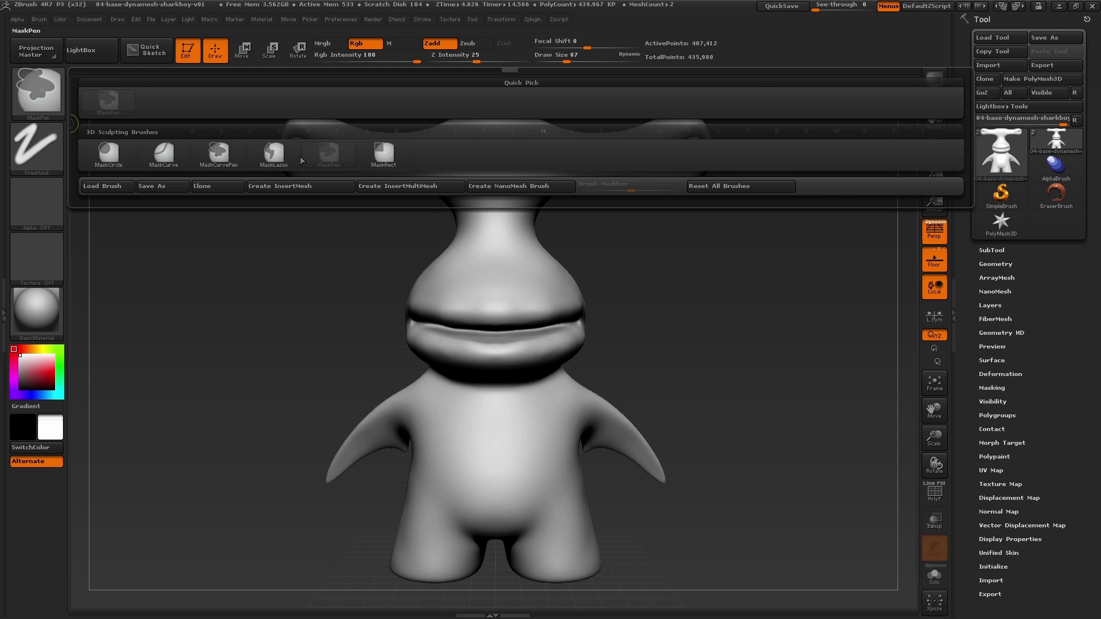
pyautogui.moveTo(273, 155)
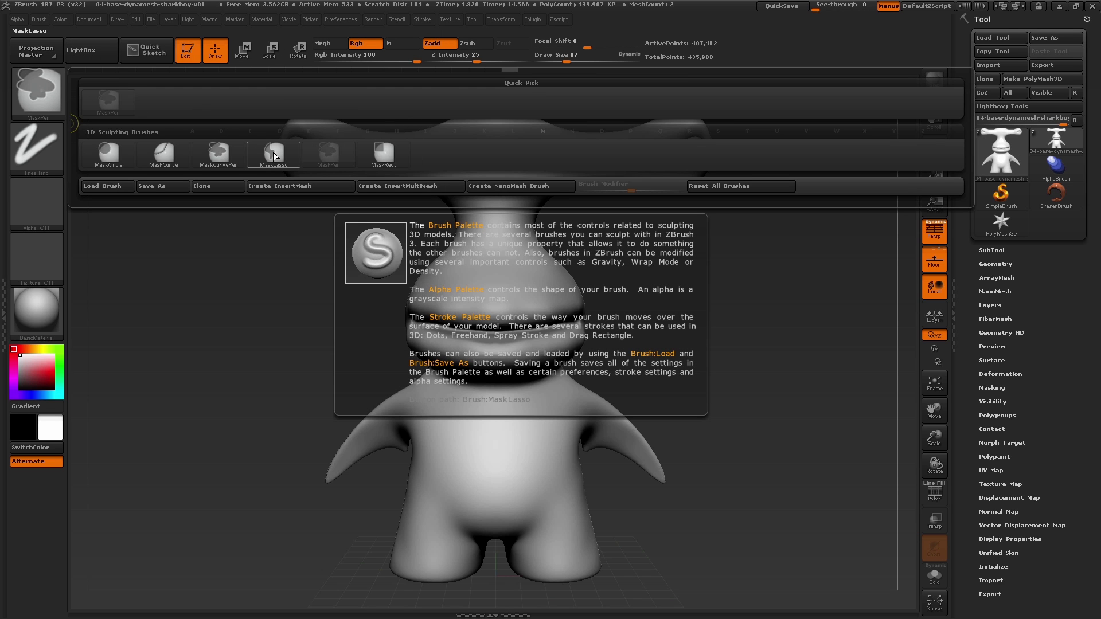
pyautogui.click(274, 155)
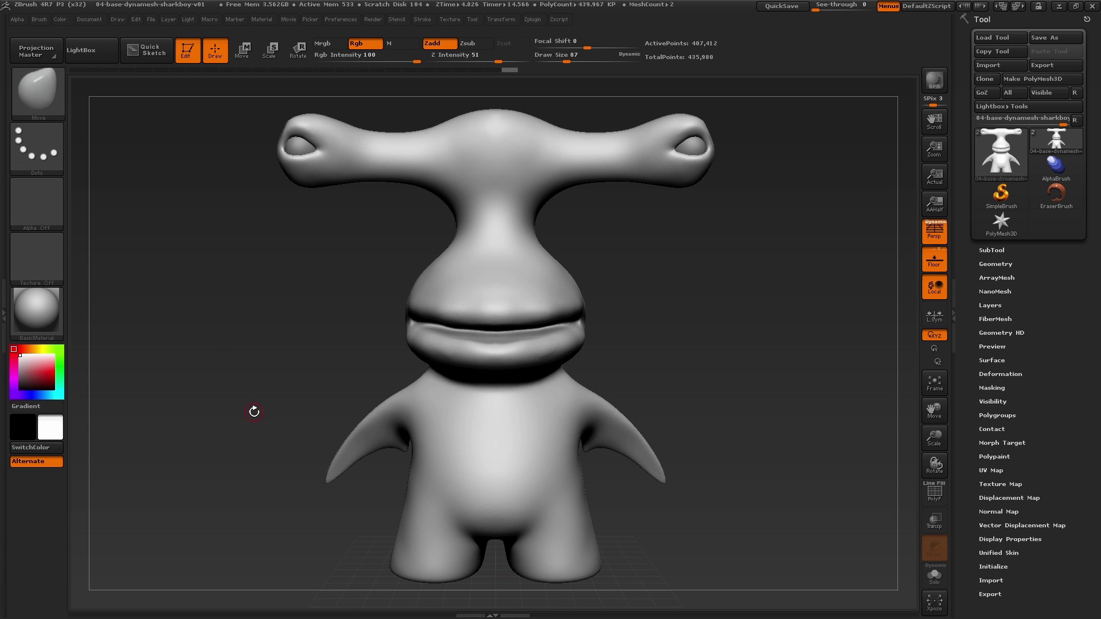
# Mask parts of the body, arms, mouth and head by drawing several lasso shapes over the character.
pyautogui.keyDown('alt'); pyautogui.moveTo(691, 316); pyautogui.dragTo(683, 310); pyautogui.keyUp('alt')
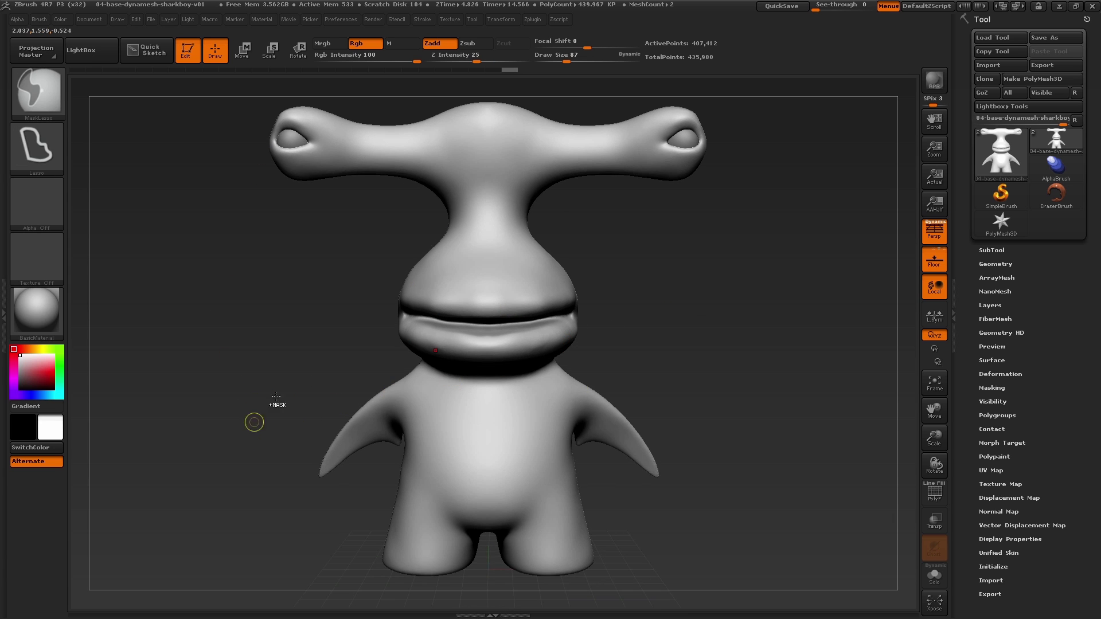
pyautogui.moveTo(352, 333)
pyautogui.keyDown('ctrl'); pyautogui.mouseDown()
pyautogui.moveTo(504, 387)
pyautogui.moveTo(487, 437)
pyautogui.moveTo(413, 484)
pyautogui.moveTo(243, 468)
pyautogui.mouseUp(); pyautogui.keyUp('ctrl')
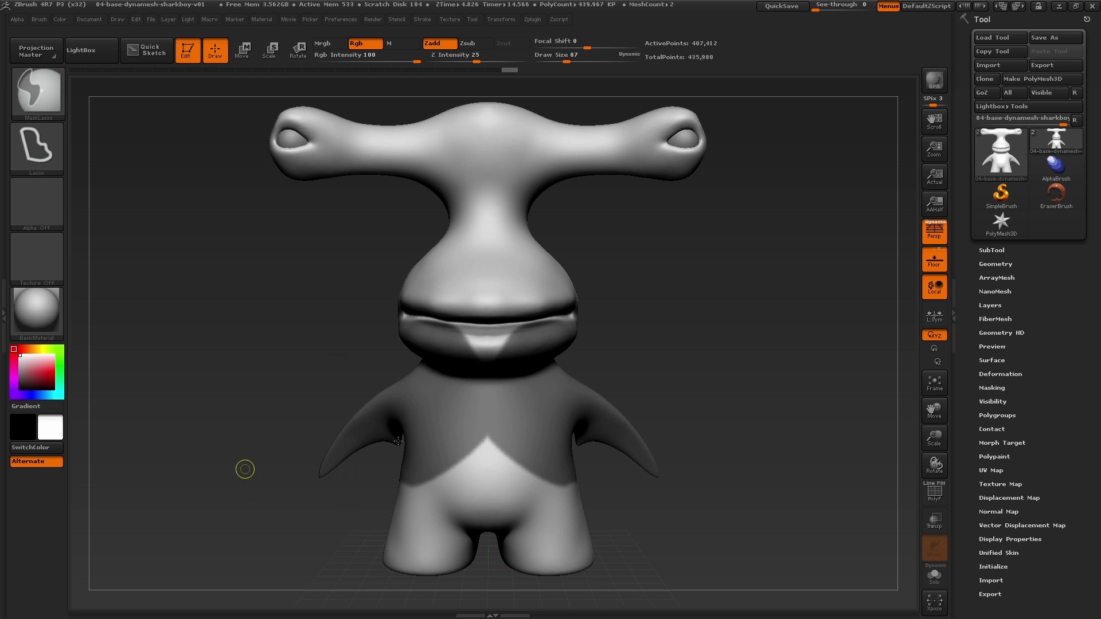
pyautogui.moveTo(757, 364)
pyautogui.mouseDown()
pyautogui.moveTo(700, 361)
pyautogui.moveTo(748, 353)
pyautogui.moveTo(754, 337)
pyautogui.moveTo(732, 317)
pyautogui.moveTo(690, 312)
pyautogui.mouseUp()
pyautogui.moveTo(690, 312); pyautogui.dragTo(629, 312)
pyautogui.moveTo(308, 336)
pyautogui.keyDown('ctrl'); pyautogui.mouseDown()
pyautogui.moveTo(371, 232)
pyautogui.moveTo(494, 259)
pyautogui.moveTo(483, 412)
pyautogui.moveTo(405, 485)
pyautogui.mouseUp(); pyautogui.keyUp('ctrl')
pyautogui.moveTo(641, 322); pyautogui.dragTo(700, 337)
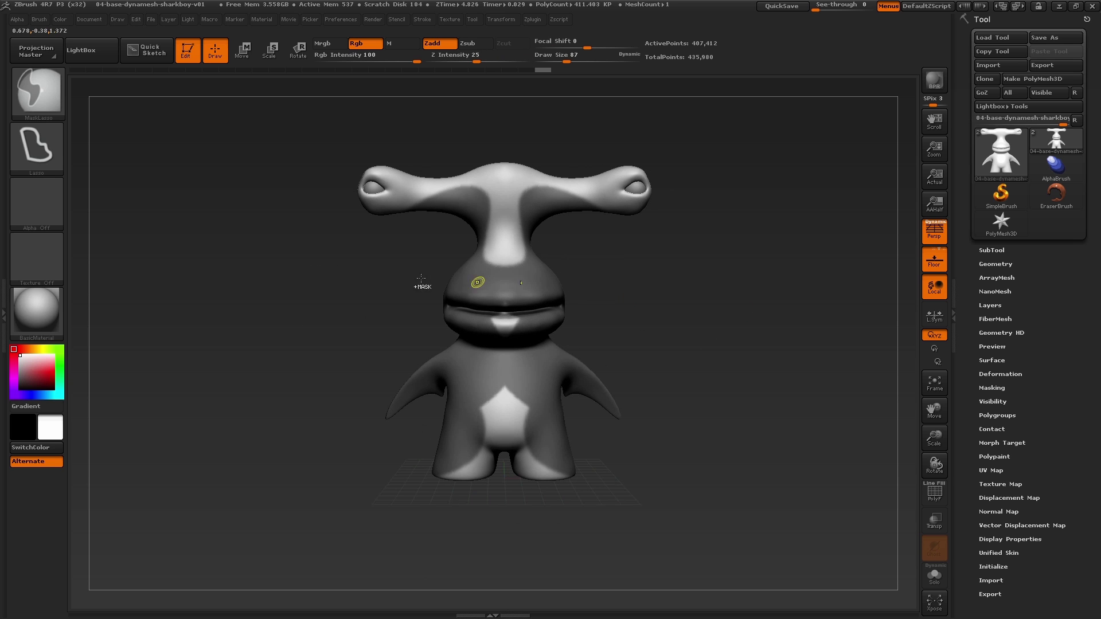
pyautogui.moveTo(410, 195)
pyautogui.keyDown('ctrl'); pyautogui.mouseDown()
pyautogui.moveTo(269, 150)
pyautogui.moveTo(287, 189)
pyautogui.mouseUp(); pyautogui.keyUp('ctrl')
pyautogui.moveTo(656, 328); pyautogui.dragTo(600, 371)
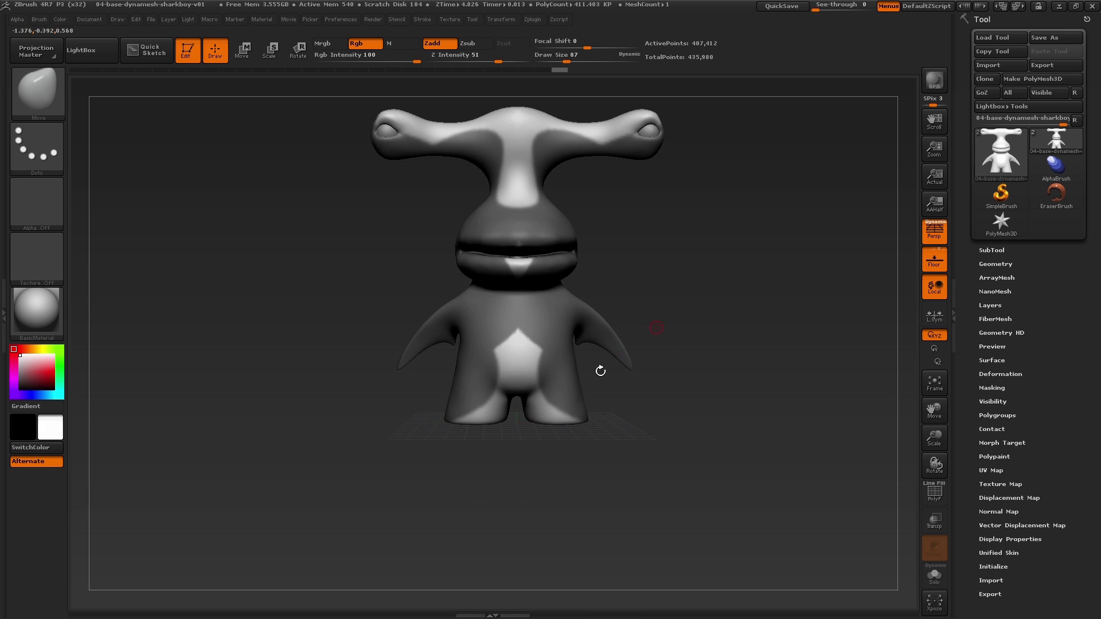
pyautogui.moveTo(467, 475); pyautogui.dragTo(492, 484)
pyautogui.moveTo(683, 373); pyautogui.dragTo(769, 356)
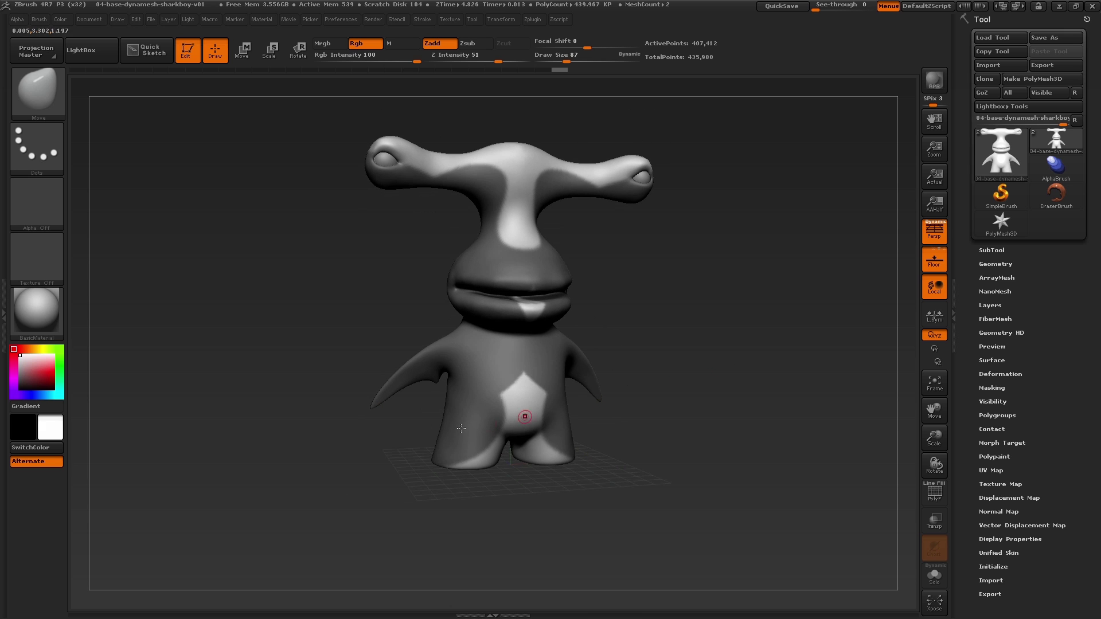
# Subtract lasso areas from the mask on the arms, body, mouth and head, and clear the remaining mask.
pyautogui.moveTo(207, 492)
pyautogui.keyDown('ctrl'); pyautogui.mouseDown()
pyautogui.moveTo(357, 334)
pyautogui.moveTo(473, 298)
pyautogui.moveTo(499, 359)
pyautogui.mouseUp(); pyautogui.keyUp('ctrl')
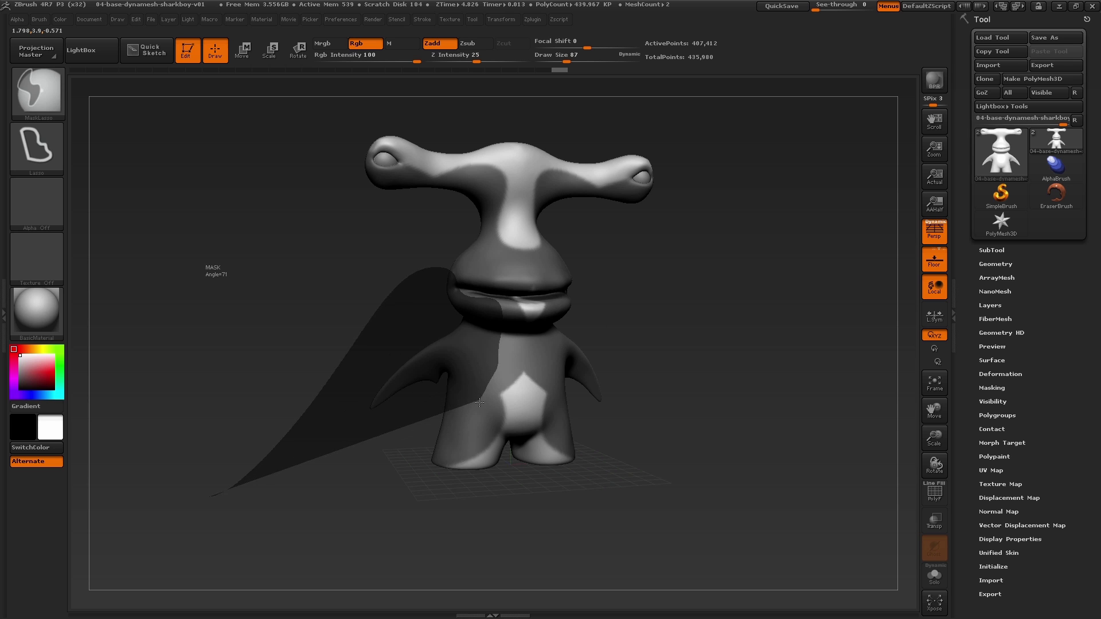
pyautogui.keyDown('ctrl'); pyautogui.moveTo(480, 403); pyautogui.dragTo(341, 497); pyautogui.keyUp('ctrl')
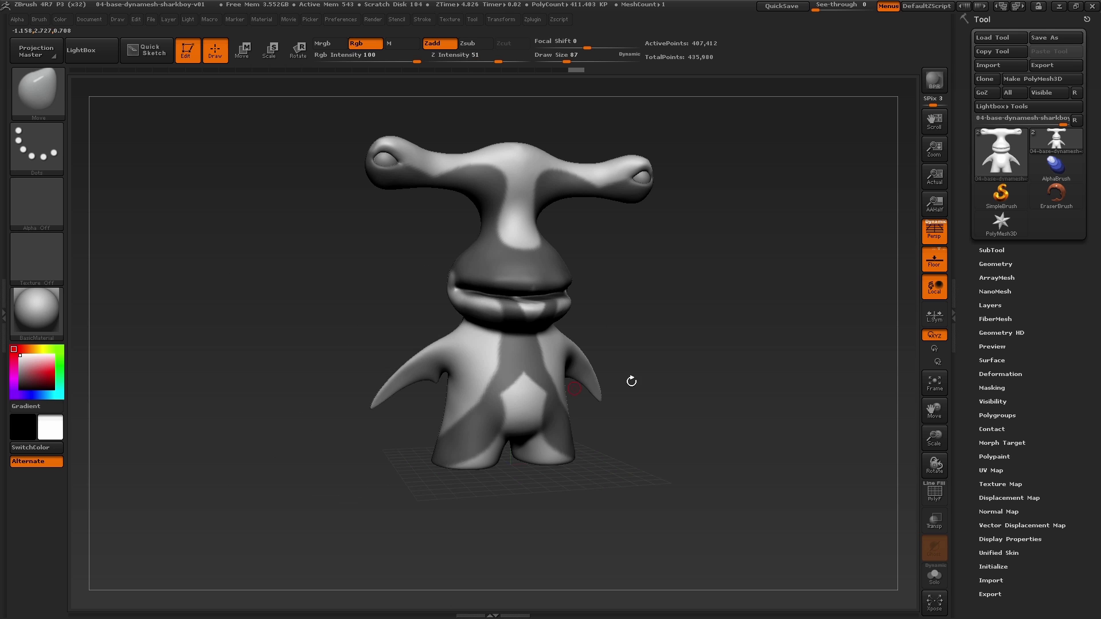
pyautogui.moveTo(737, 405); pyautogui.dragTo(718, 402)
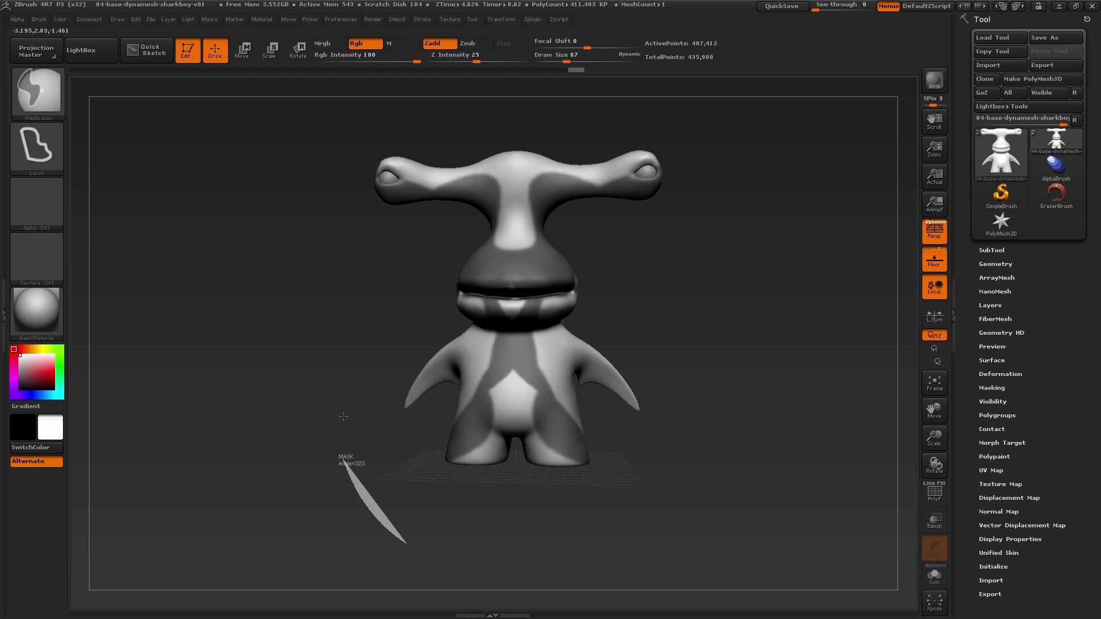
pyautogui.moveTo(344, 416)
pyautogui.keyDown('ctrl'); pyautogui.keyDown('alt'); pyautogui.mouseDown()
pyautogui.moveTo(610, 336)
pyautogui.moveTo(510, 494)
pyautogui.mouseUp(); pyautogui.keyUp('alt'); pyautogui.keyUp('ctrl')
pyautogui.keyDown('alt'); pyautogui.moveTo(698, 398); pyautogui.dragTo(666, 434); pyautogui.keyUp('alt')
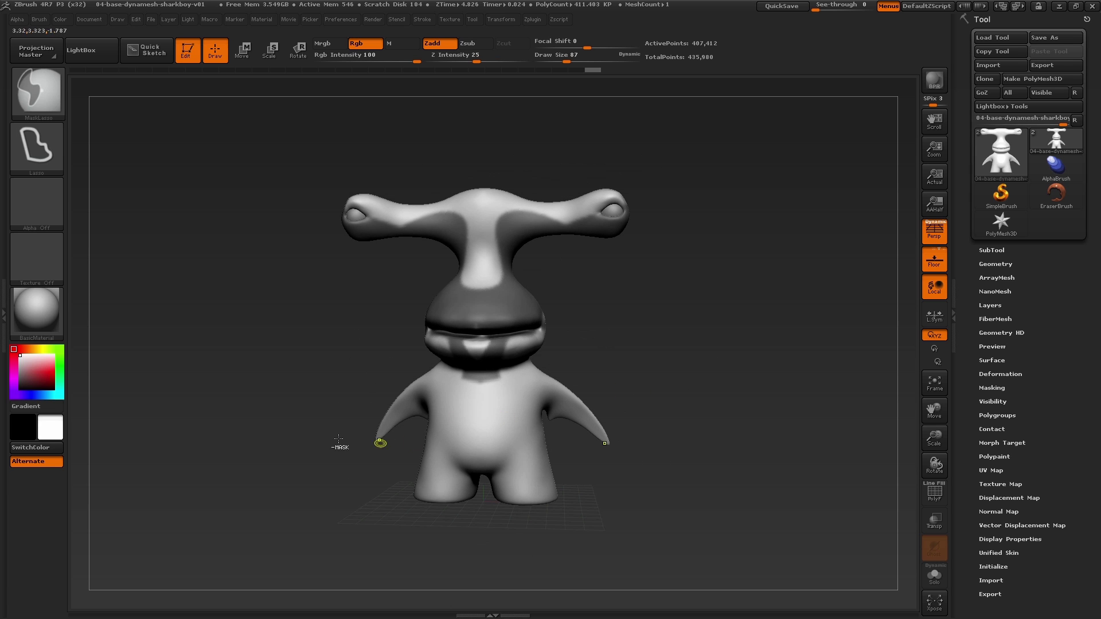
pyautogui.moveTo(357, 354)
pyautogui.keyDown('ctrl'); pyautogui.keyDown('alt'); pyautogui.mouseDown()
pyautogui.moveTo(487, 463)
pyautogui.moveTo(467, 468)
pyautogui.mouseUp(); pyautogui.keyUp('alt'); pyautogui.keyUp('ctrl')
pyautogui.keyDown('alt'); pyautogui.moveTo(676, 355); pyautogui.dragTo(688, 430); pyautogui.keyUp('alt')
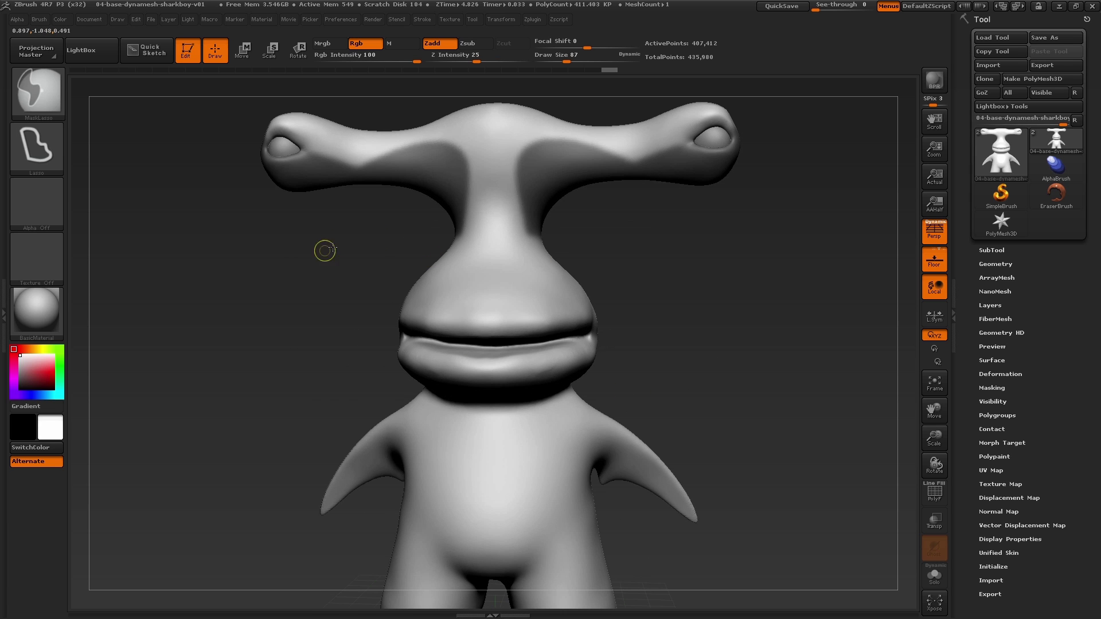
pyautogui.moveTo(325, 251)
pyautogui.keyDown('ctrl'); pyautogui.keyDown('alt'); pyautogui.mouseDown()
pyautogui.moveTo(371, 288)
pyautogui.moveTo(350, 281)
pyautogui.mouseUp(); pyautogui.keyUp('alt'); pyautogui.keyUp('ctrl')
pyautogui.keyDown('alt'); pyautogui.moveTo(695, 245); pyautogui.dragTo(620, 307); pyautogui.keyUp('alt')
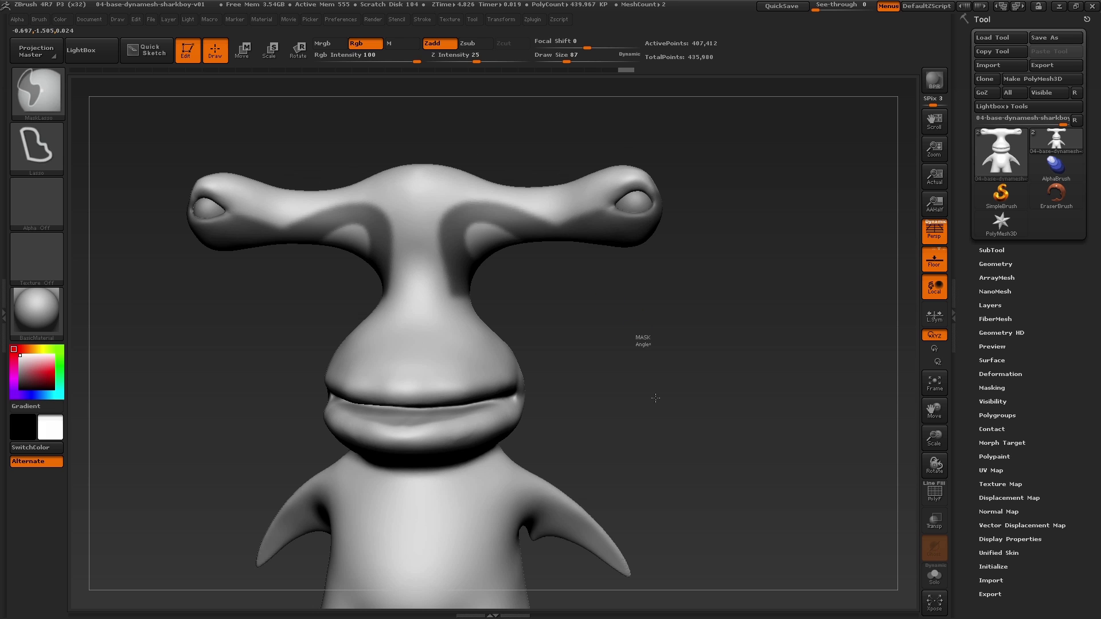
pyautogui.moveTo(656, 398)
pyautogui.keyDown('ctrl'); pyautogui.mouseDown()
pyautogui.moveTo(656, 312)
pyautogui.moveTo(697, 338)
pyautogui.moveTo(689, 321)
pyautogui.moveTo(652, 324)
pyautogui.mouseUp(); pyautogui.keyUp('ctrl')
# Try lasso-masking the lower jaw from the front, check its coverage from the side, and clear the mask.
pyautogui.keyDown('alt'); pyautogui.moveTo(653, 324); pyautogui.dragTo(613, 334); pyautogui.keyUp('alt')
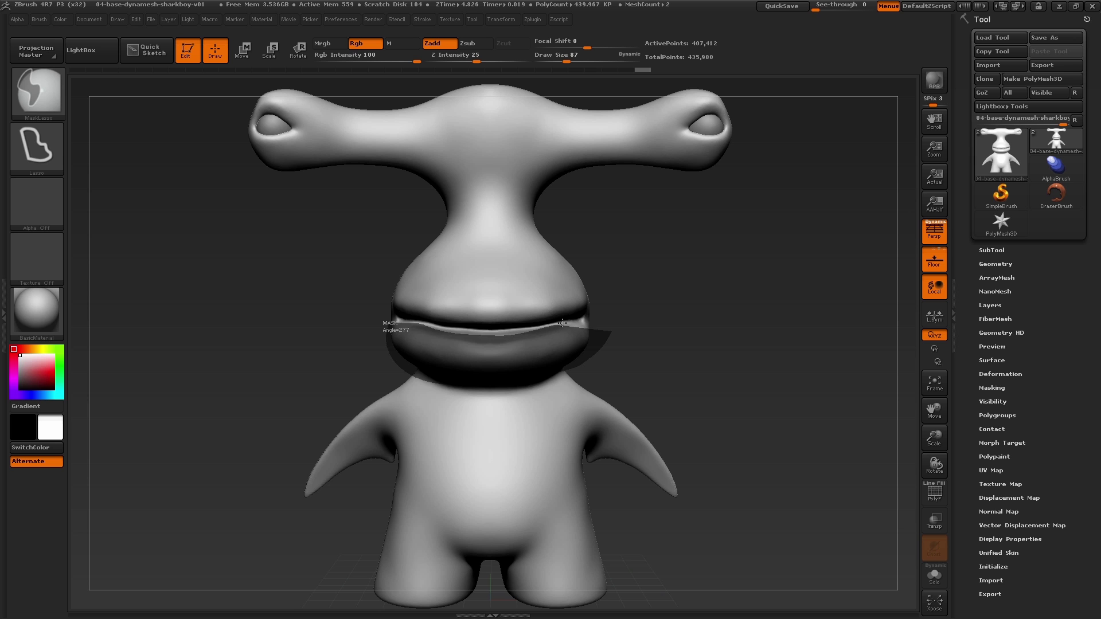
pyautogui.moveTo(775, 332)
pyautogui.mouseDown()
pyautogui.moveTo(578, 356)
pyautogui.moveTo(641, 337)
pyautogui.mouseUp()
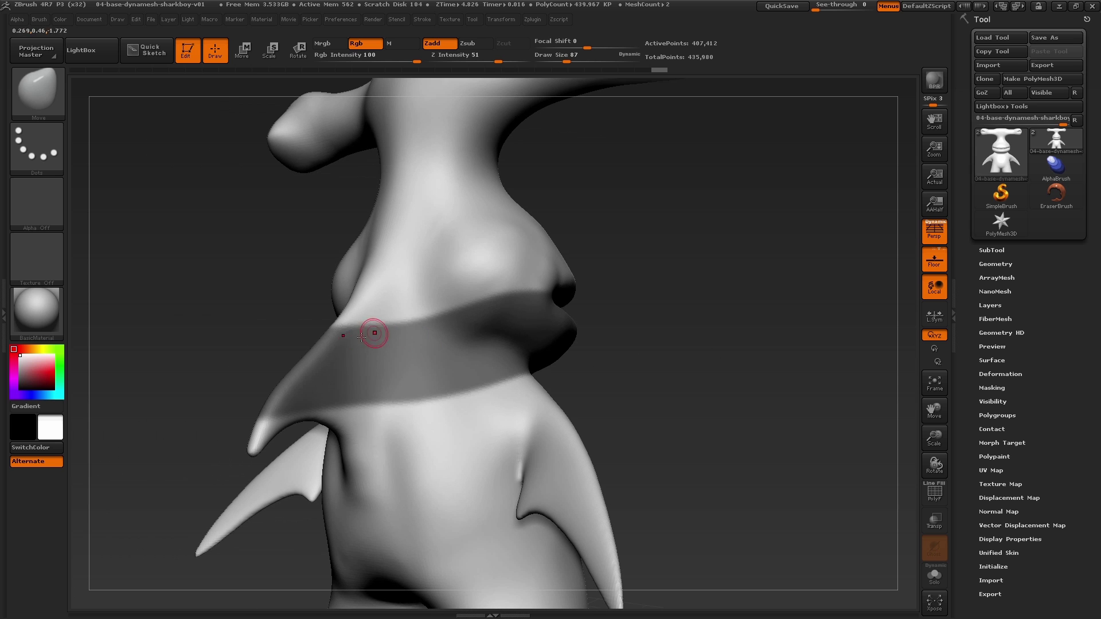
pyautogui.moveTo(829, 373)
pyautogui.mouseDown()
pyautogui.moveTo(747, 393)
pyautogui.moveTo(764, 431)
pyautogui.mouseUp()
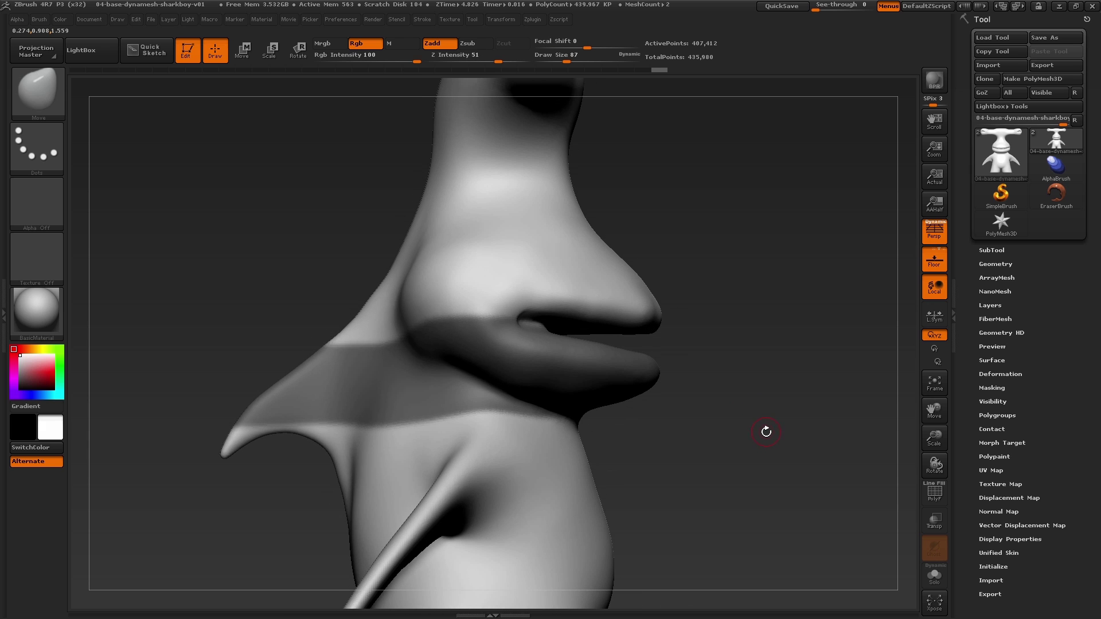
pyautogui.keyDown('ctrl'); pyautogui.moveTo(773, 393); pyautogui.dragTo(689, 394); pyautogui.keyUp('ctrl')
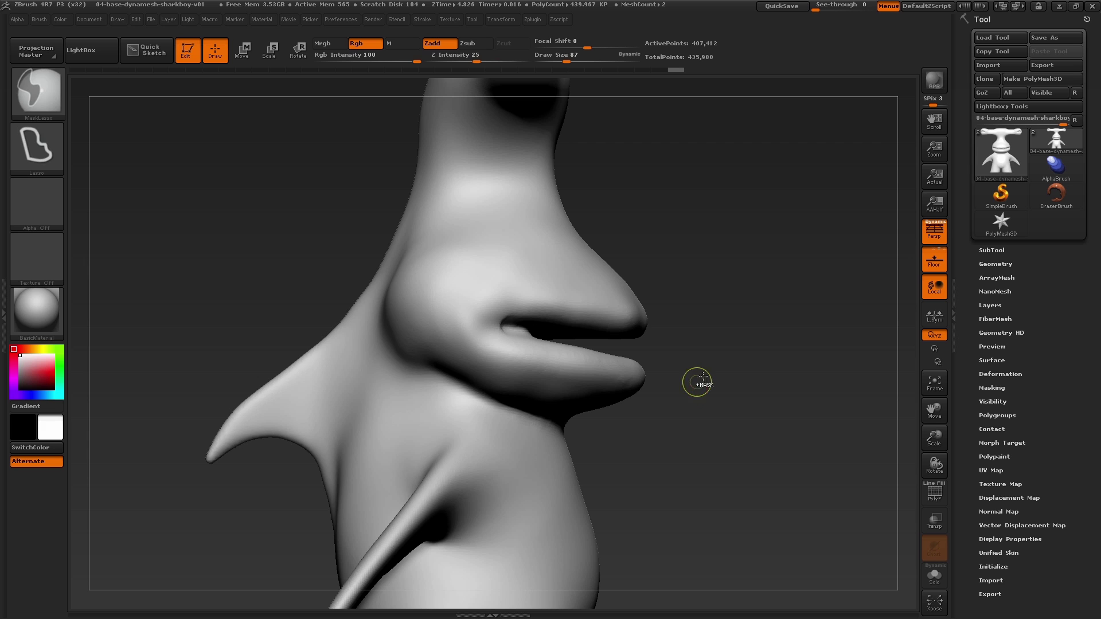
# Mask the lower jaw with a lasso from the side view, then invert the mask to isolate it.
pyautogui.keyDown('ctrl'); pyautogui.moveTo(528, 427); pyautogui.dragTo(539, 336); pyautogui.keyUp('ctrl')
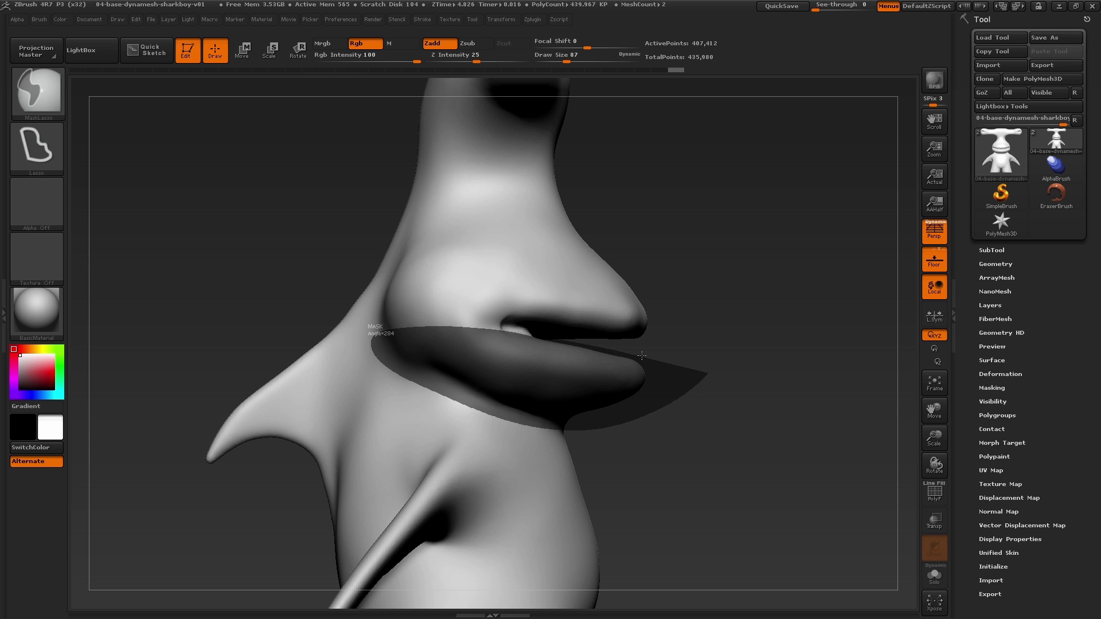
pyautogui.keyDown('ctrl'); pyautogui.moveTo(642, 355); pyautogui.dragTo(641, 367); pyautogui.keyUp('ctrl')
pyautogui.moveTo(722, 400); pyautogui.dragTo(767, 408)
pyautogui.keyDown('ctrl'); pyautogui.click(718, 370); pyautogui.keyUp('ctrl')
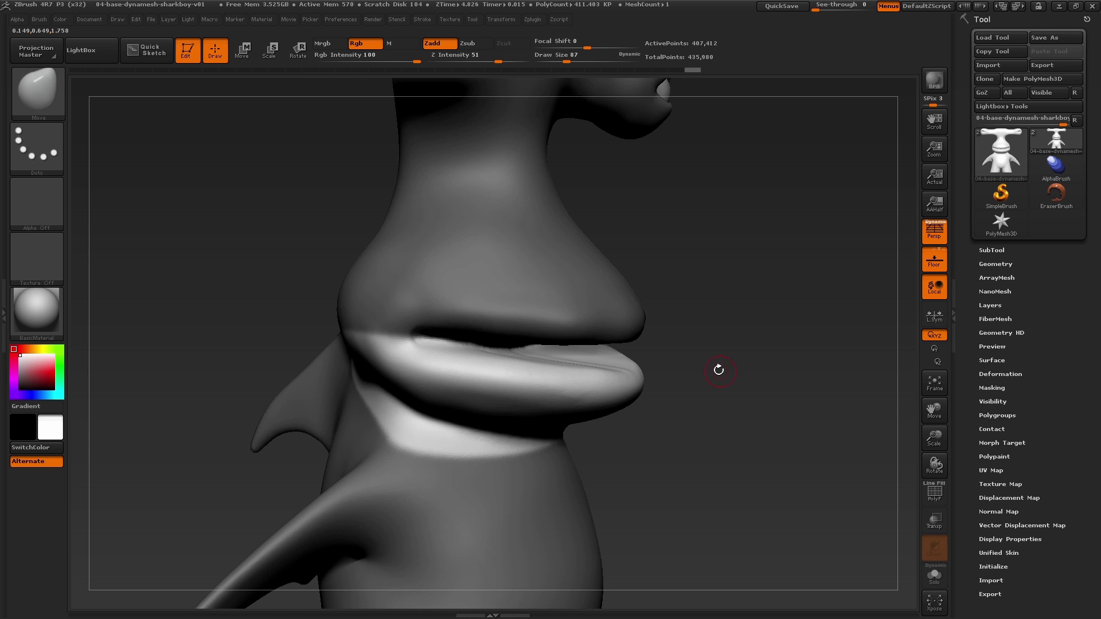
# Pull the unmasked lower jaw slightly forward with the Move brush and check it from the front.
pyautogui.moveTo(645, 397); pyautogui.dragTo(666, 398)
pyautogui.moveTo(719, 399)
pyautogui.mouseDown()
pyautogui.moveTo(629, 380)
pyautogui.moveTo(661, 368)
pyautogui.mouseUp()
pyautogui.keyDown('alt'); pyautogui.moveTo(740, 345); pyautogui.dragTo(671, 365); pyautogui.keyUp('alt')
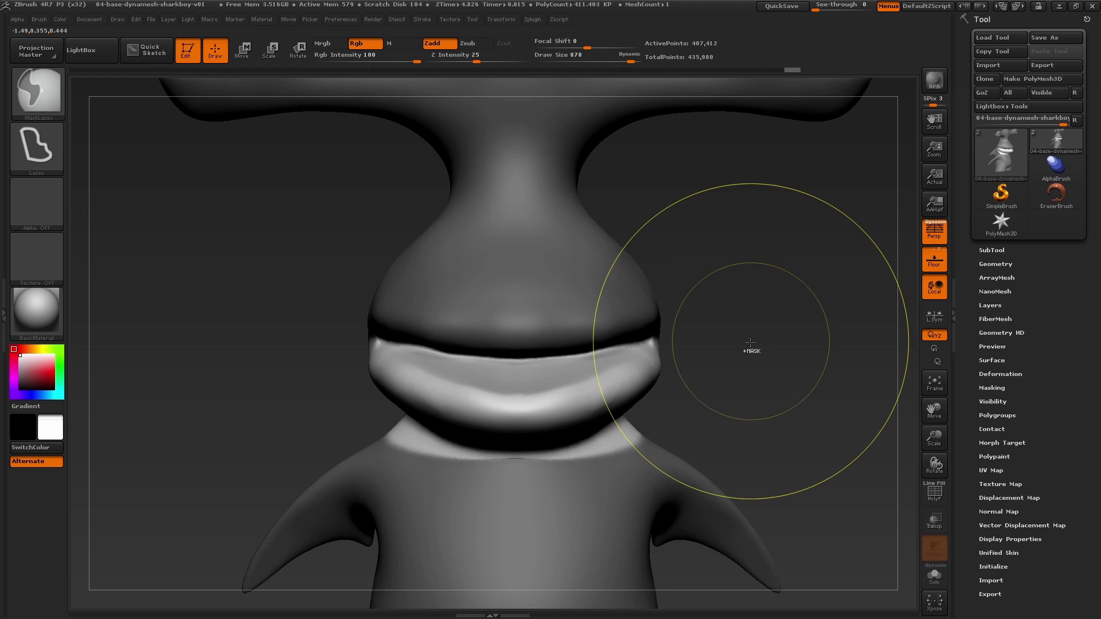
# Invert the mask and reshape the upper lip with the Move brush to open the mouth wider.
pyautogui.keyDown('ctrl'); pyautogui.click(749, 347); pyautogui.keyUp('ctrl')
pyautogui.moveTo(580, 323); pyautogui.dragTo(567, 340, button='right')
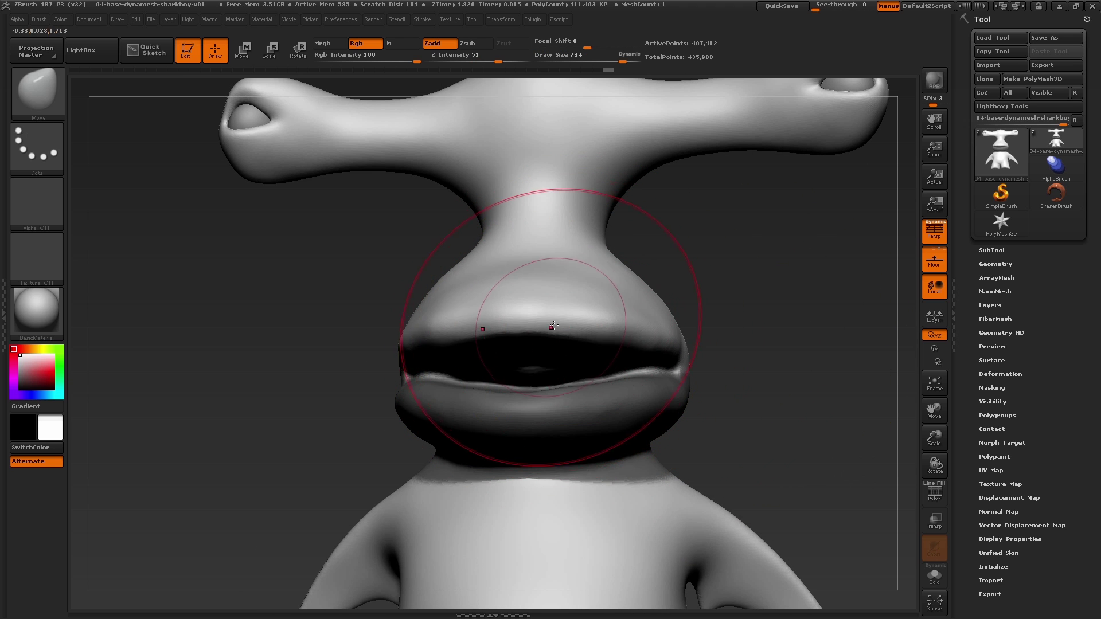
pyautogui.moveTo(553, 326); pyautogui.dragTo(538, 325, button='right')
pyautogui.press('s')
pyautogui.moveTo(553, 314); pyautogui.dragTo(520, 319)
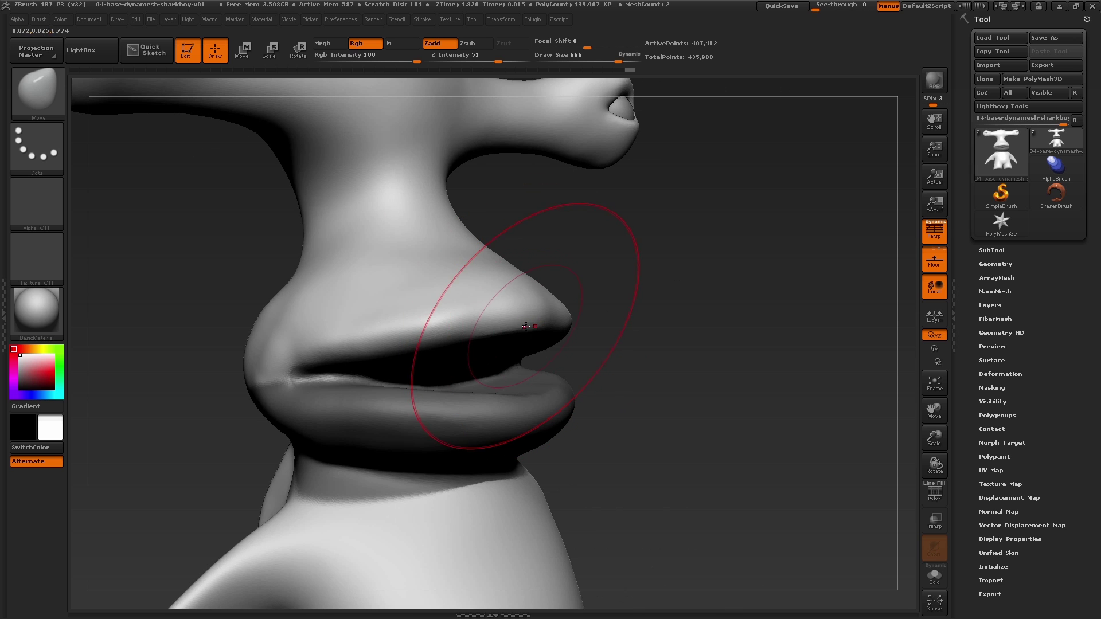
pyautogui.moveTo(655, 285); pyautogui.dragTo(740, 297)
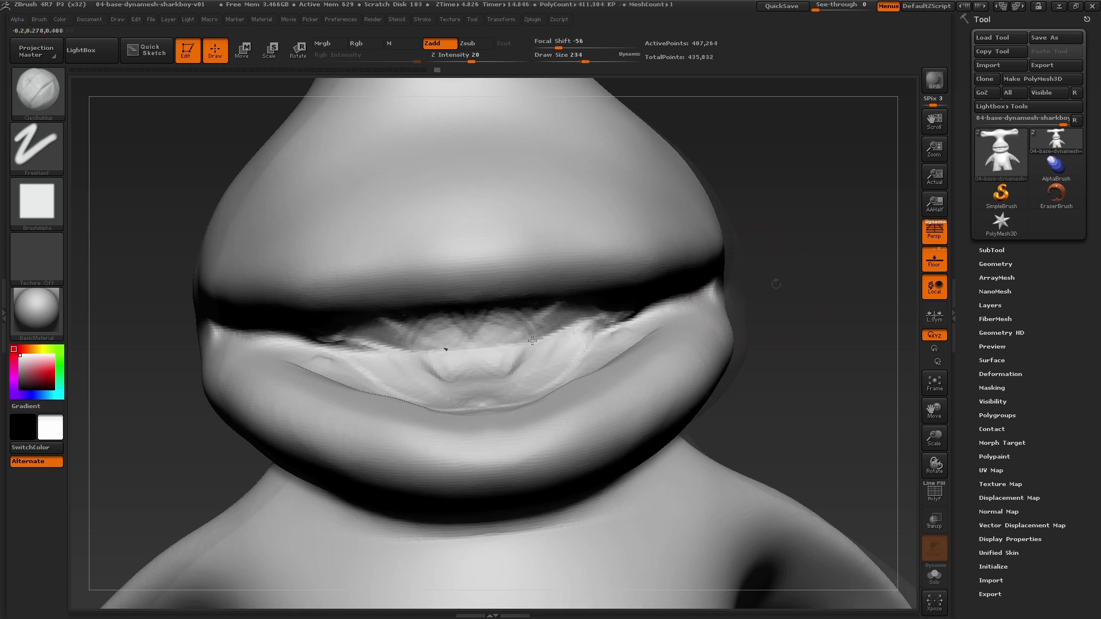
# Build up volume inside the mouth and along the underside of the upper lip with the ClayBuildup brush.
pyautogui.moveTo(542, 337); pyautogui.dragTo(569, 357, button='right')
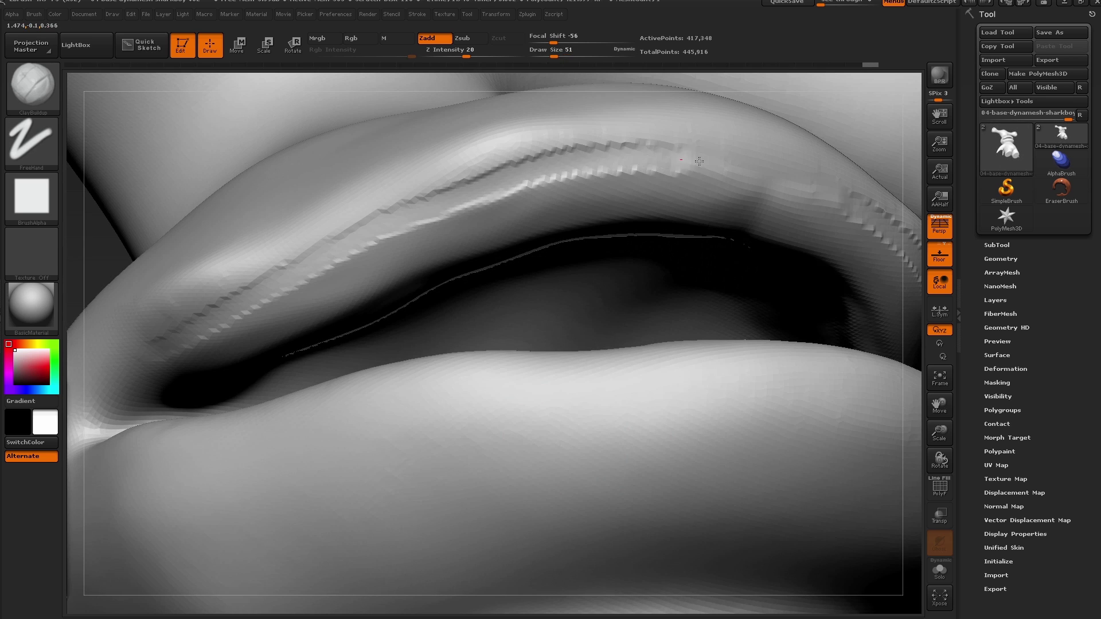
pyautogui.press(']')
pyautogui.press(']')
pyautogui.press(']')
pyautogui.moveTo(183, 369)
pyautogui.mouseDown()
pyautogui.moveTo(596, 172)
pyautogui.moveTo(803, 189)
pyautogui.mouseUp()
pyautogui.moveTo(894, 252); pyautogui.dragTo(338, 298)
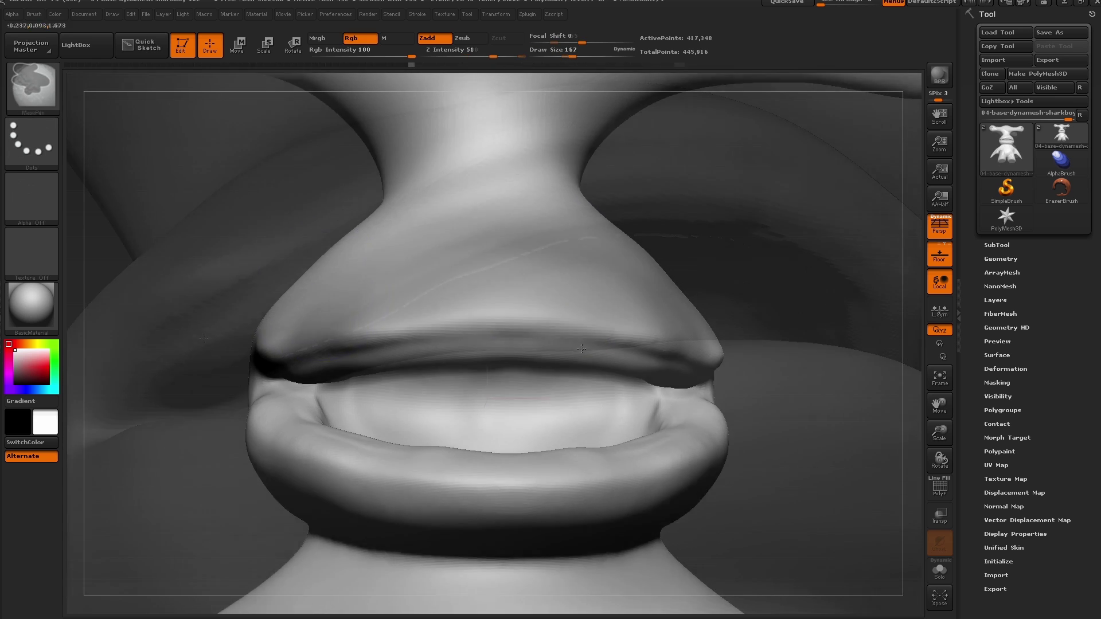
# Carve six symmetrical round tooth sockets along the underside of the upper lip with ClayBuildup at a draw size of about 65.
pyautogui.press('s')
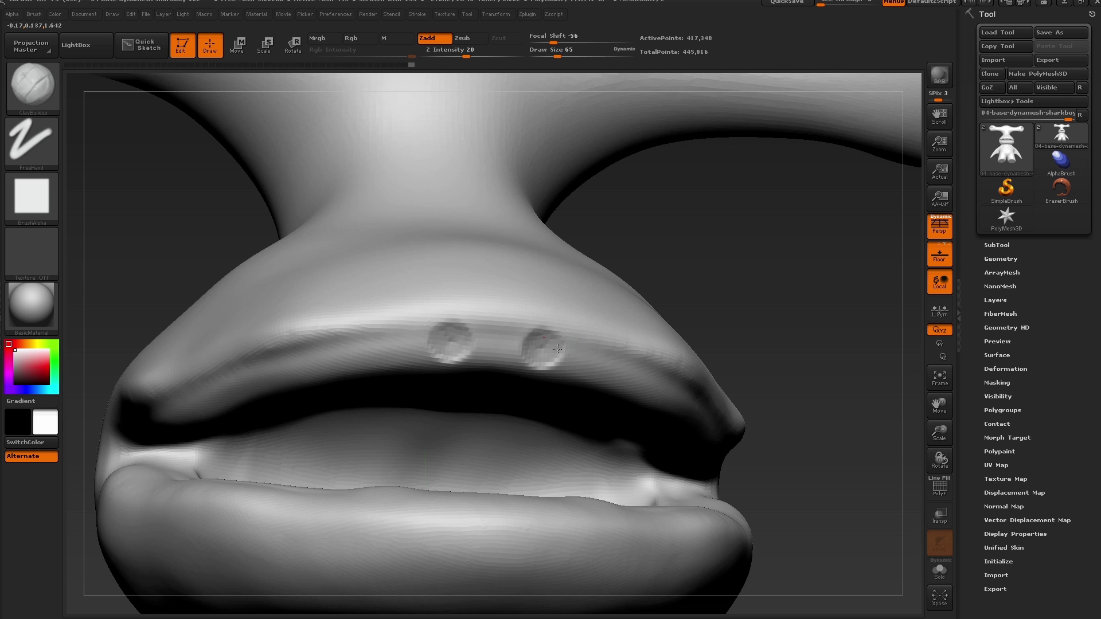
pyautogui.press('s')
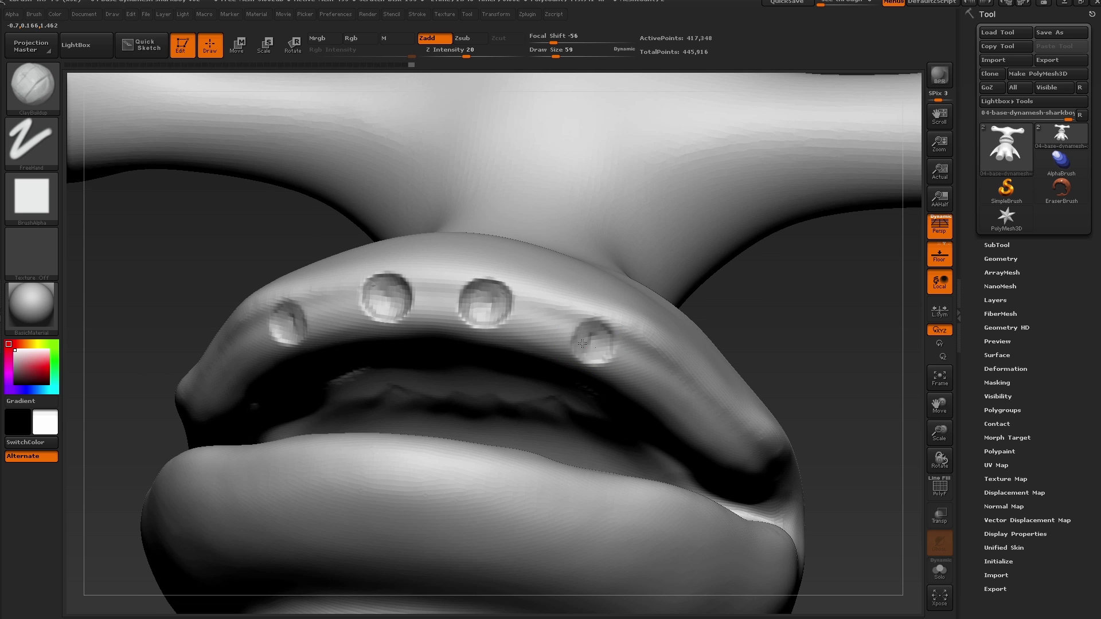
pyautogui.moveTo(687, 388)
pyautogui.keyDown('alt'); pyautogui.mouseDown(button='right')
pyautogui.moveTo(610, 332)
pyautogui.moveTo(689, 356)
pyautogui.mouseUp(button='right'); pyautogui.keyUp('alt')
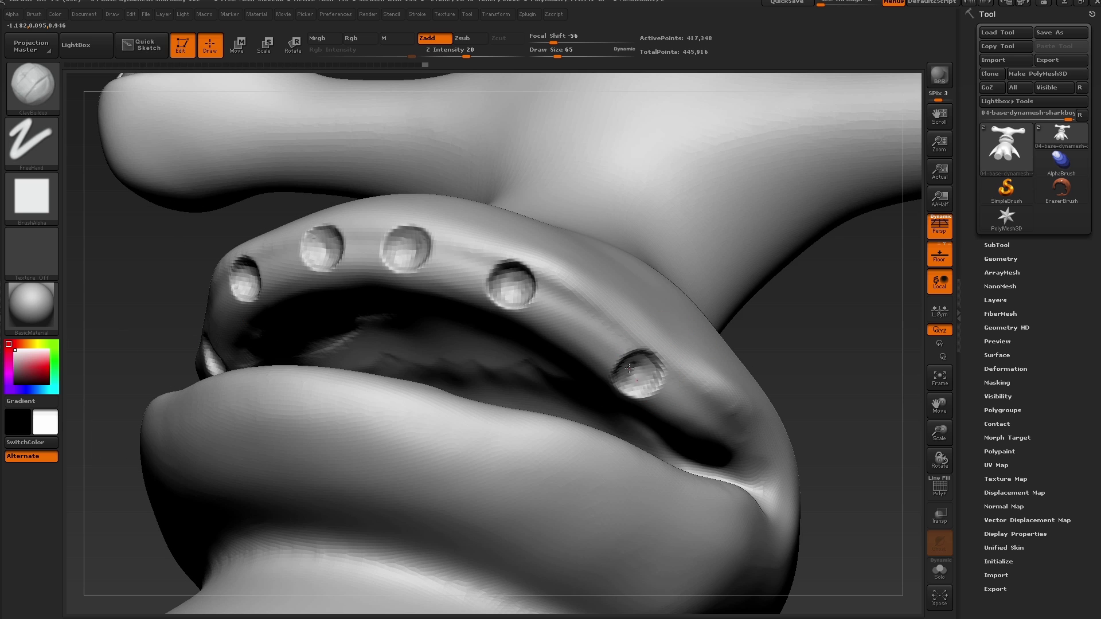
pyautogui.moveTo(643, 369); pyautogui.dragTo(648, 371, button='right')
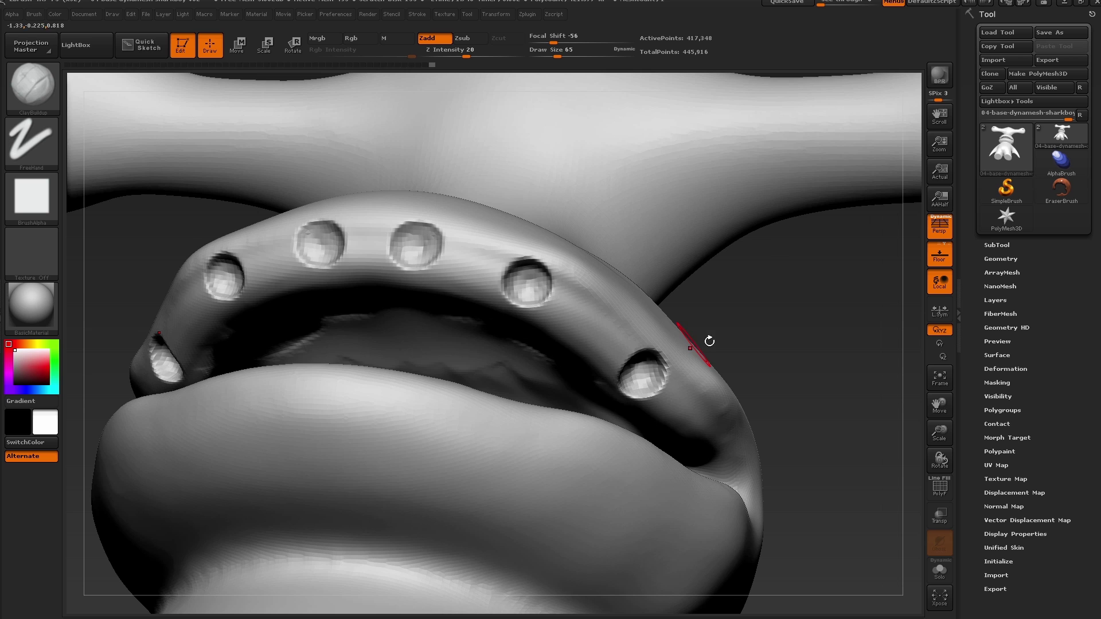
pyautogui.moveTo(710, 341)
pyautogui.mouseDown(button='right')
pyautogui.moveTo(516, 290)
pyautogui.moveTo(575, 291)
pyautogui.moveTo(547, 281)
pyautogui.moveTo(560, 294)
pyautogui.mouseUp(button='right')
# Reduce the draw size to 44 and paint a mask inside each tooth socket of the upper lip.
pyautogui.press('[')
pyautogui.press('[')
pyautogui.press('ctrl')
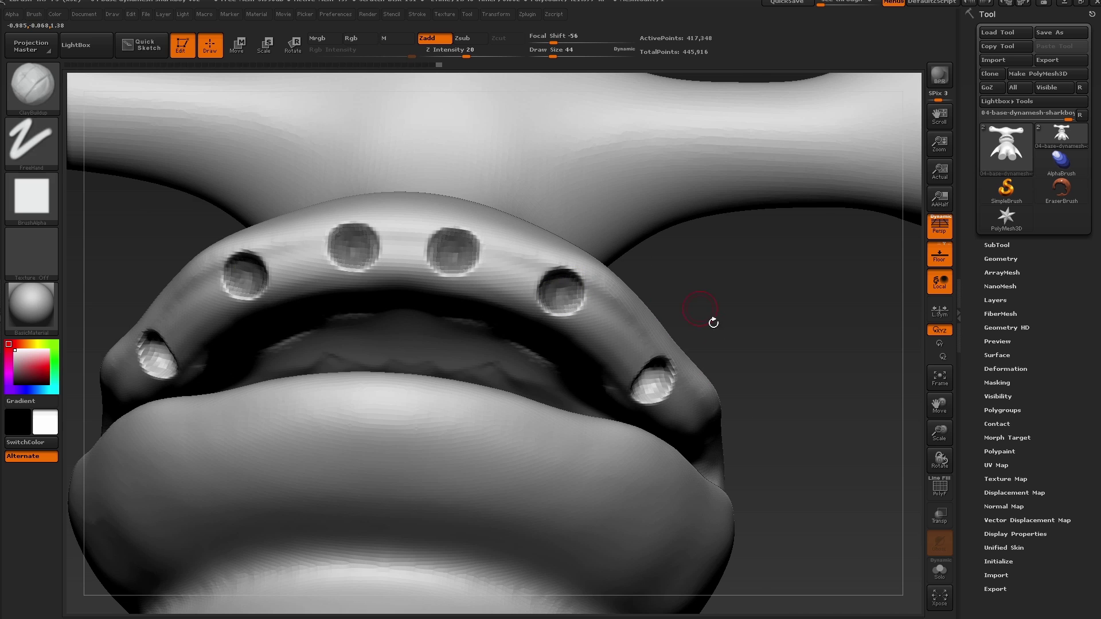
pyautogui.moveTo(713, 320); pyautogui.dragTo(680, 386, button='right')
pyautogui.press('ctrl')
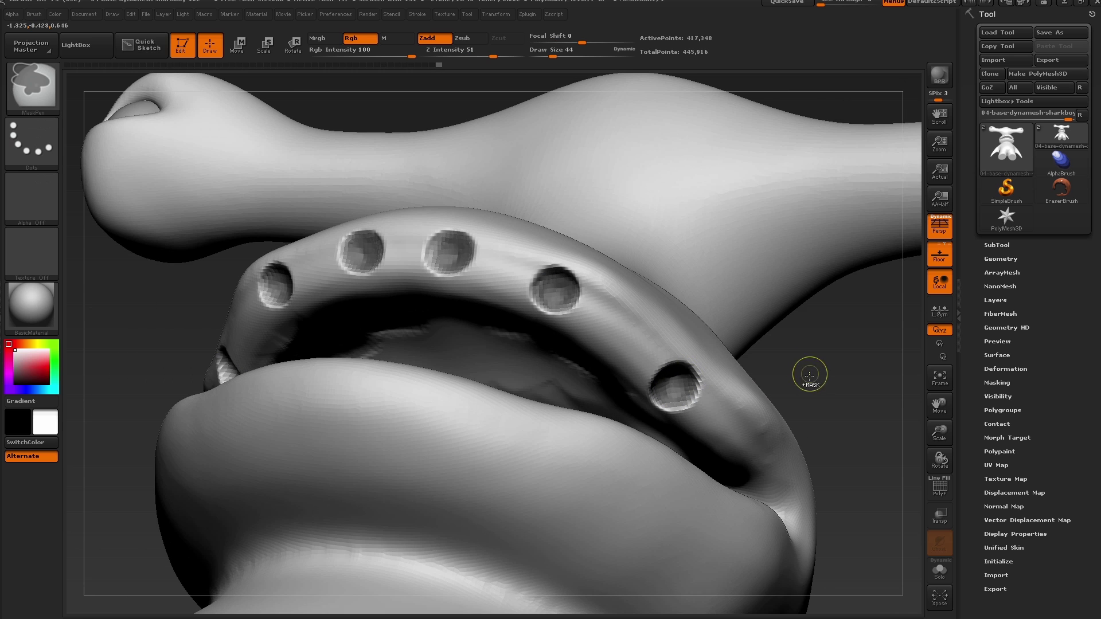
pyautogui.moveTo(809, 375); pyautogui.dragTo(727, 365, button='right')
# Switch to the Move brush with a large draw size and pull the unmasked sockets down into six upper teeth.
pyautogui.press('b')
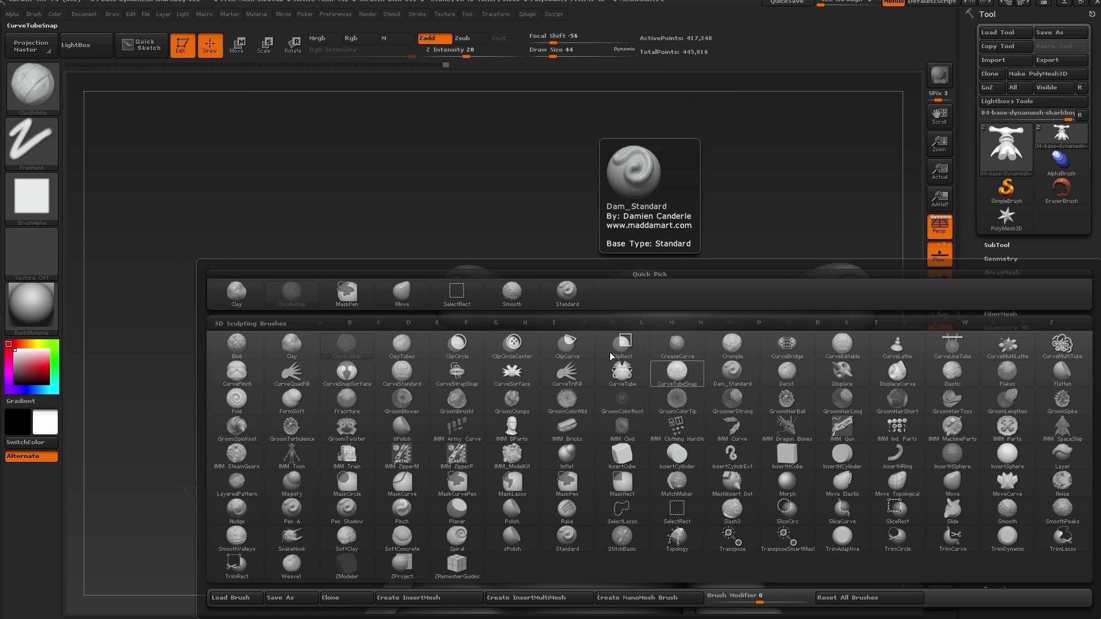
pyautogui.click(403, 290)
pyautogui.moveTo(505, 321)
pyautogui.mouseDown(button='right')
pyautogui.moveTo(596, 381)
pyautogui.moveTo(707, 420)
pyautogui.moveTo(711, 411)
pyautogui.mouseUp(button='right')
pyautogui.press('s')
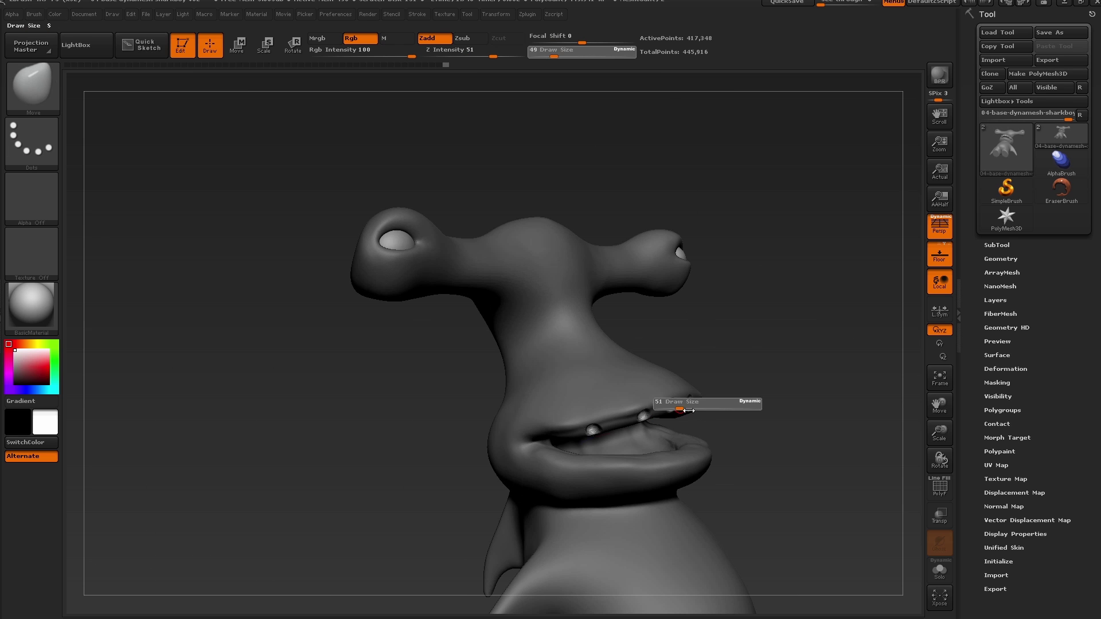
pyautogui.moveTo(685, 410); pyautogui.dragTo(743, 411)
pyautogui.moveTo(760, 412); pyautogui.dragTo(693, 408, button='right')
pyautogui.moveTo(677, 415); pyautogui.dragTo(674, 426)
pyautogui.moveTo(682, 423); pyautogui.dragTo(731, 416, button='right')
pyautogui.moveTo(681, 400); pyautogui.dragTo(684, 413)
pyautogui.moveTo(647, 425)
pyautogui.mouseDown(button='right')
pyautogui.moveTo(616, 429)
pyautogui.moveTo(599, 410)
pyautogui.moveTo(659, 421)
pyautogui.moveTo(562, 415)
pyautogui.mouseUp(button='right')
pyautogui.moveTo(652, 381); pyautogui.dragTo(648, 393)
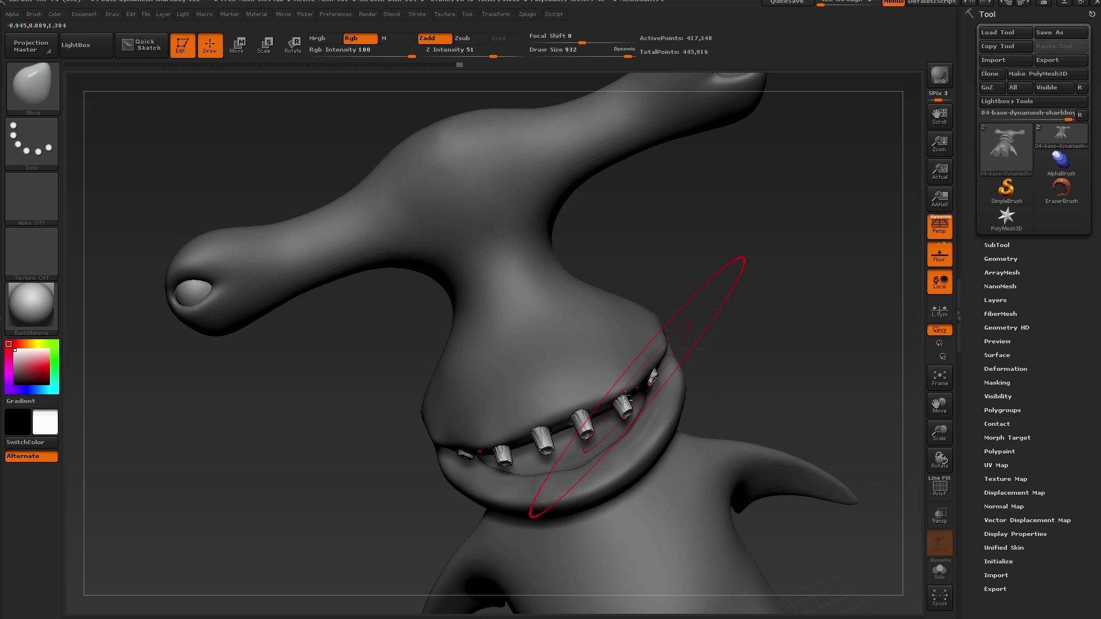
# Adjust the length and angle of the individual upper teeth with the Move brush at a draw size of 158.
pyautogui.moveTo(637, 401)
pyautogui.keyDown('ctrl'); pyautogui.mouseDown(button='right')
pyautogui.moveTo(597, 453)
pyautogui.moveTo(539, 471)
pyautogui.mouseUp(button='right'); pyautogui.keyUp('ctrl')
pyautogui.press('s')
pyautogui.moveTo(534, 476); pyautogui.dragTo(476, 475)
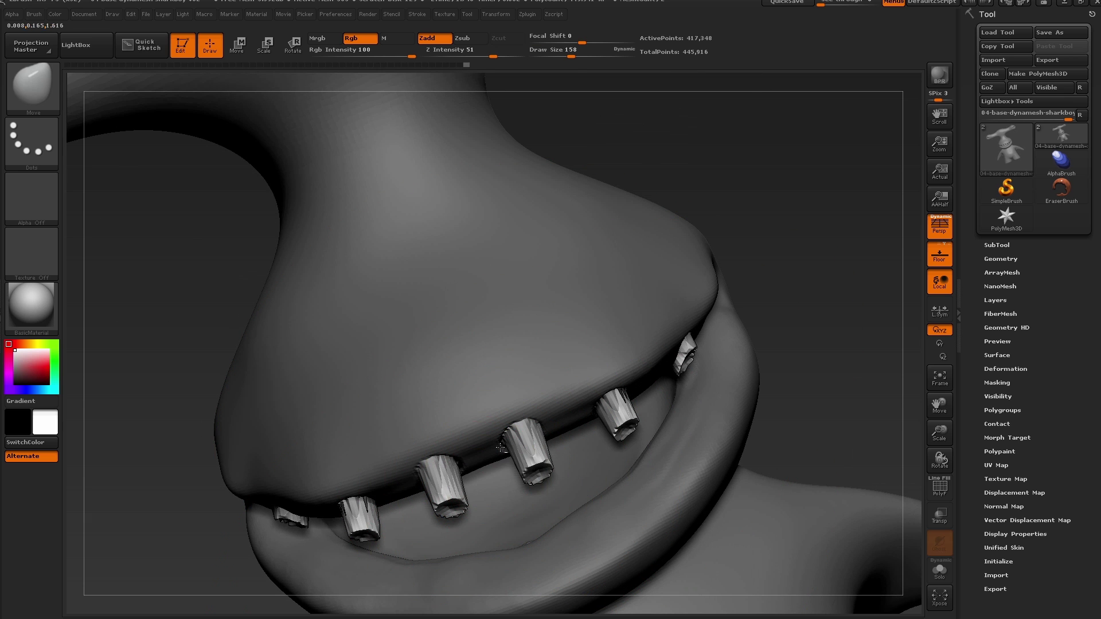
pyautogui.moveTo(477, 467)
pyautogui.mouseDown(button='right')
pyautogui.moveTo(469, 378)
pyautogui.moveTo(530, 275)
pyautogui.mouseUp(button='right')
pyautogui.moveTo(591, 231); pyautogui.dragTo(637, 223, button='right')
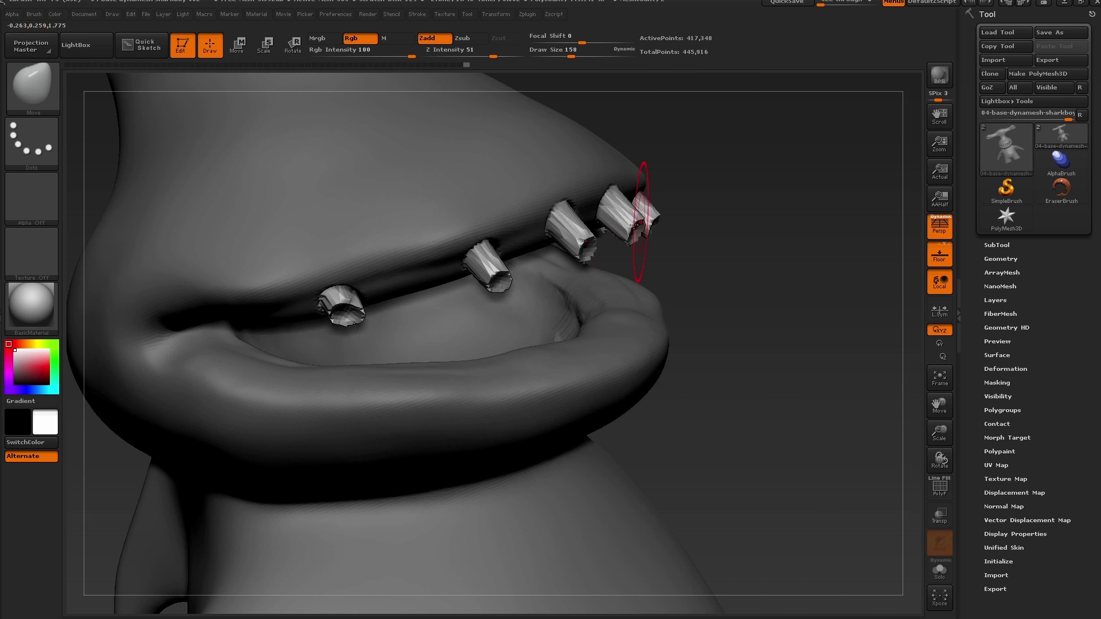
pyautogui.moveTo(368, 296)
pyautogui.keyDown('alt'); pyautogui.mouseDown(button='right')
pyautogui.moveTo(585, 273)
pyautogui.moveTo(712, 287)
pyautogui.mouseUp(button='right'); pyautogui.keyUp('alt')
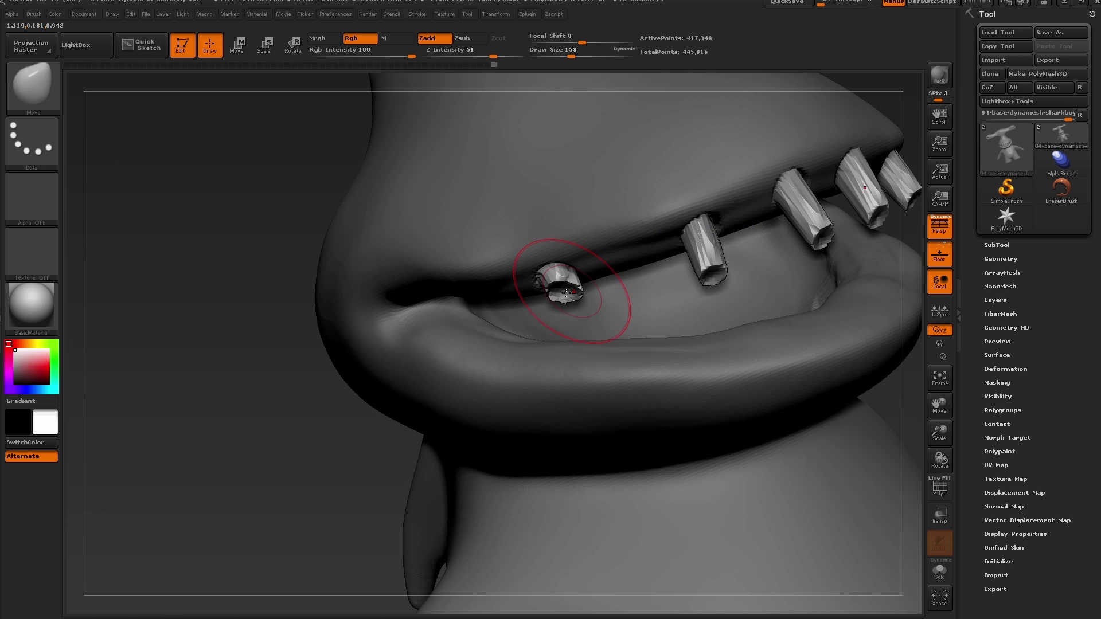
pyautogui.moveTo(593, 285)
pyautogui.mouseDown(button='right')
pyautogui.moveTo(437, 344)
pyautogui.moveTo(597, 309)
pyautogui.moveTo(565, 311)
pyautogui.mouseUp(button='right')
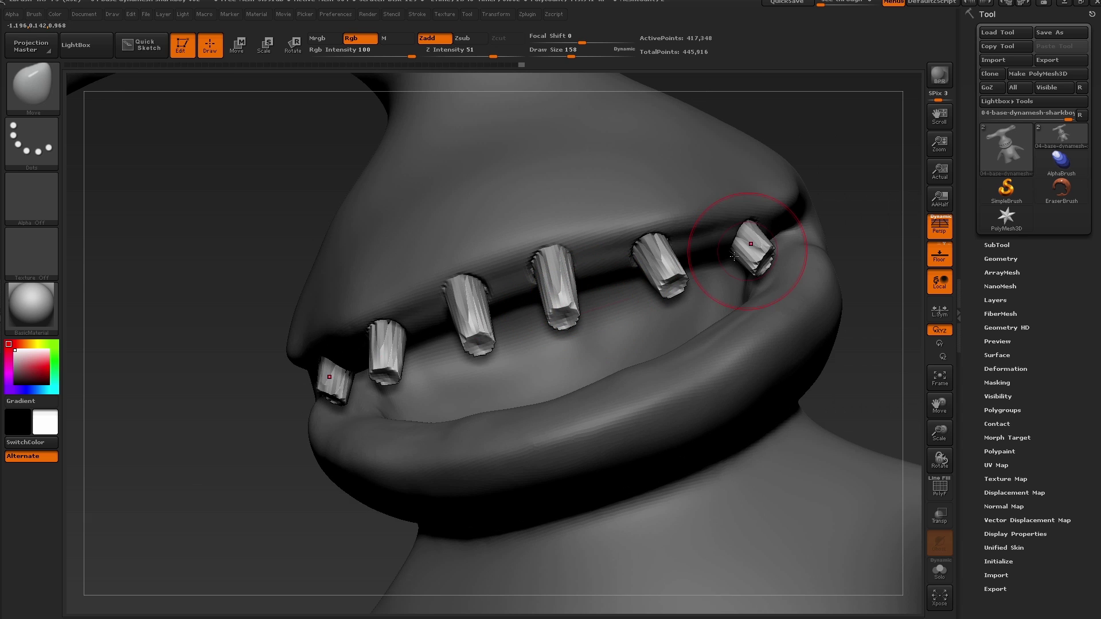
pyautogui.moveTo(734, 256)
pyautogui.mouseDown(button='right')
pyautogui.moveTo(652, 263)
pyautogui.moveTo(658, 293)
pyautogui.mouseUp(button='right')
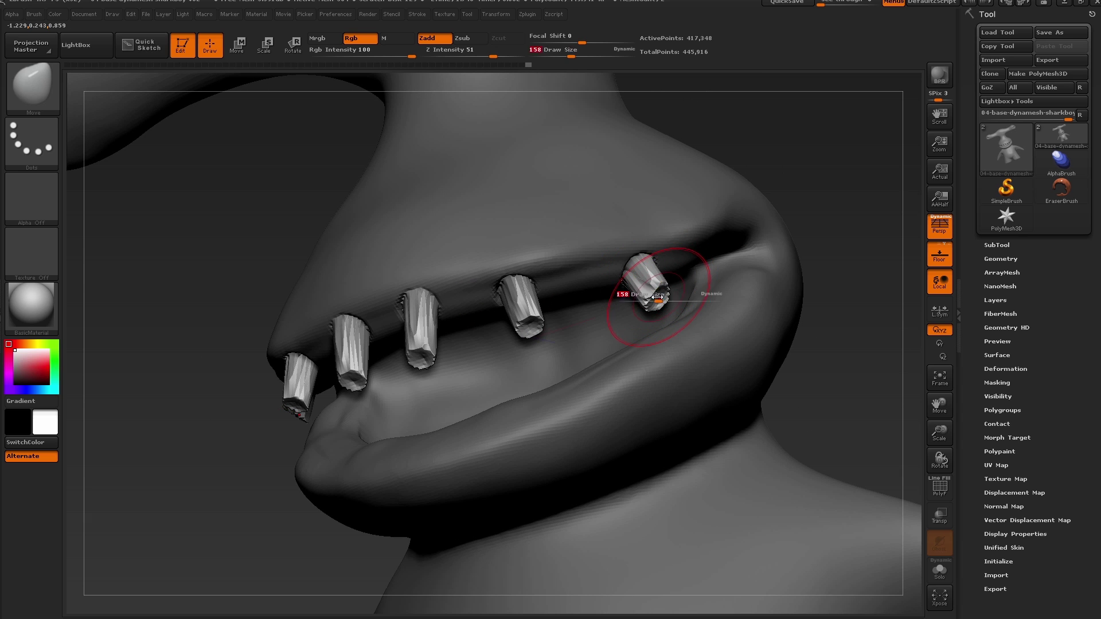
# Smooth the upper teeth into tapered points and enlarge the brush draw size to 207.
pyautogui.press('shift')
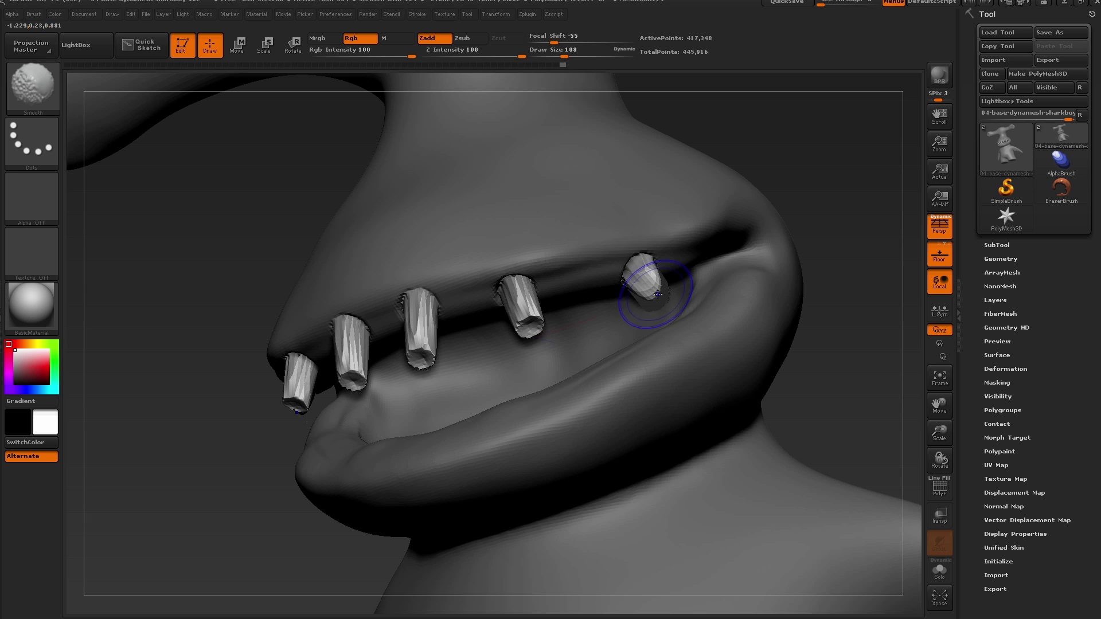
pyautogui.moveTo(523, 299)
pyautogui.mouseDown(button='right')
pyautogui.moveTo(565, 338)
pyautogui.moveTo(494, 345)
pyautogui.mouseUp(button='right')
pyautogui.press('s')
pyautogui.moveTo(493, 346); pyautogui.dragTo(486, 346)
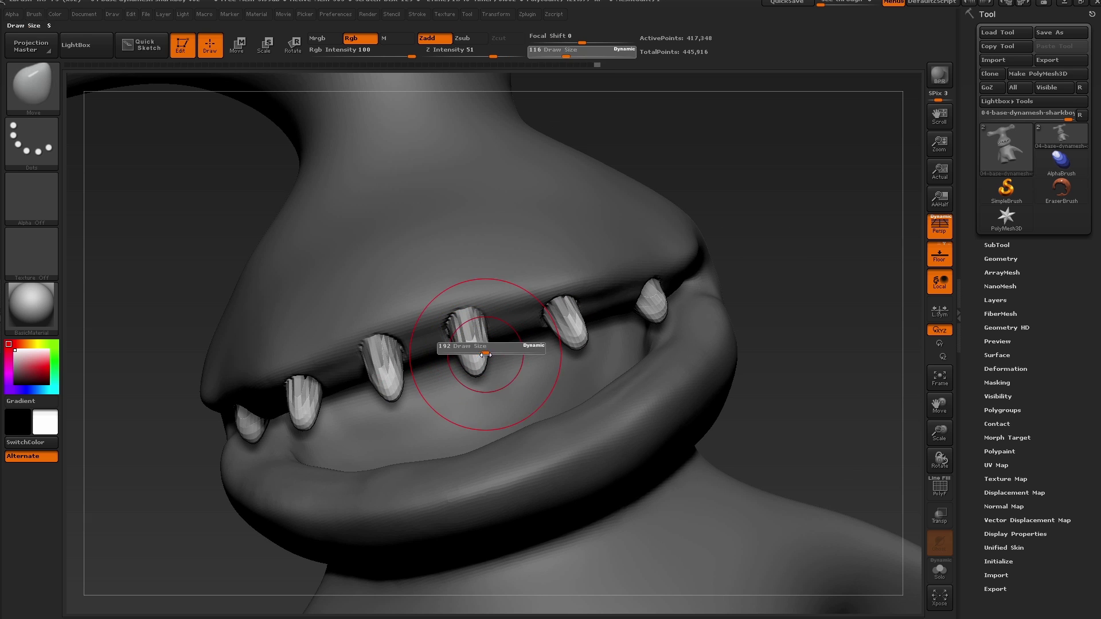
# Try smoothing the two front teeth at full intensity, then undo the smoothing.
pyautogui.press('shift')
pyautogui.moveTo(477, 348); pyautogui.dragTo(462, 349, button='right')
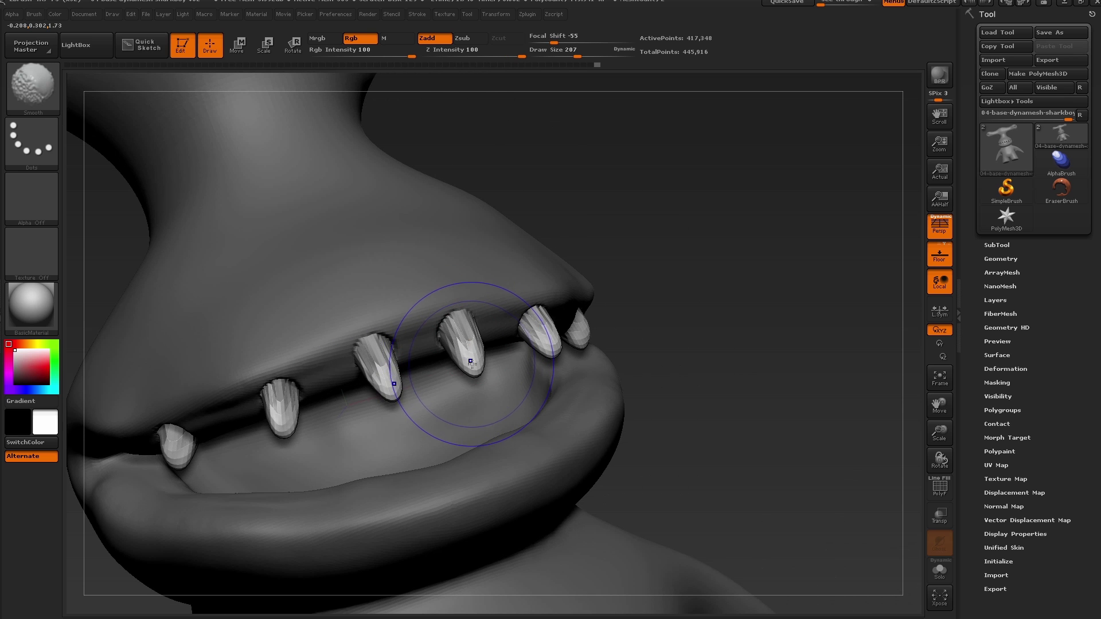
pyautogui.moveTo(463, 349); pyautogui.dragTo(457, 336)
pyautogui.moveTo(749, 277)
pyautogui.mouseDown(button='right')
pyautogui.moveTo(738, 263)
pyautogui.moveTo(756, 285)
pyautogui.mouseUp(button='right')
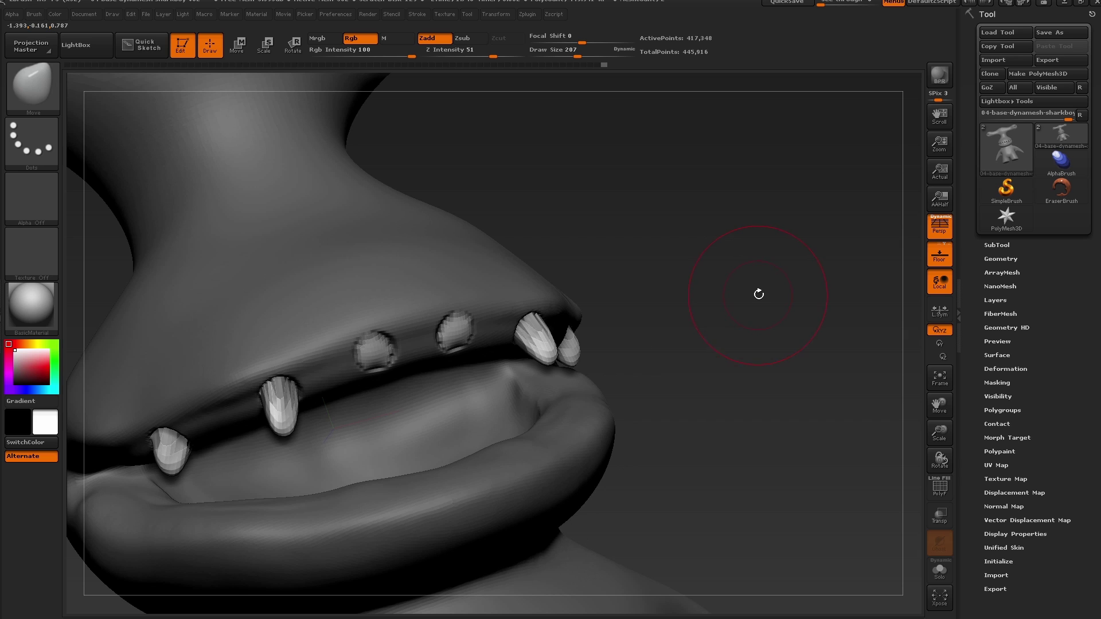
pyautogui.press('ctrl')
pyautogui.hotkey('ctrl', 'z')
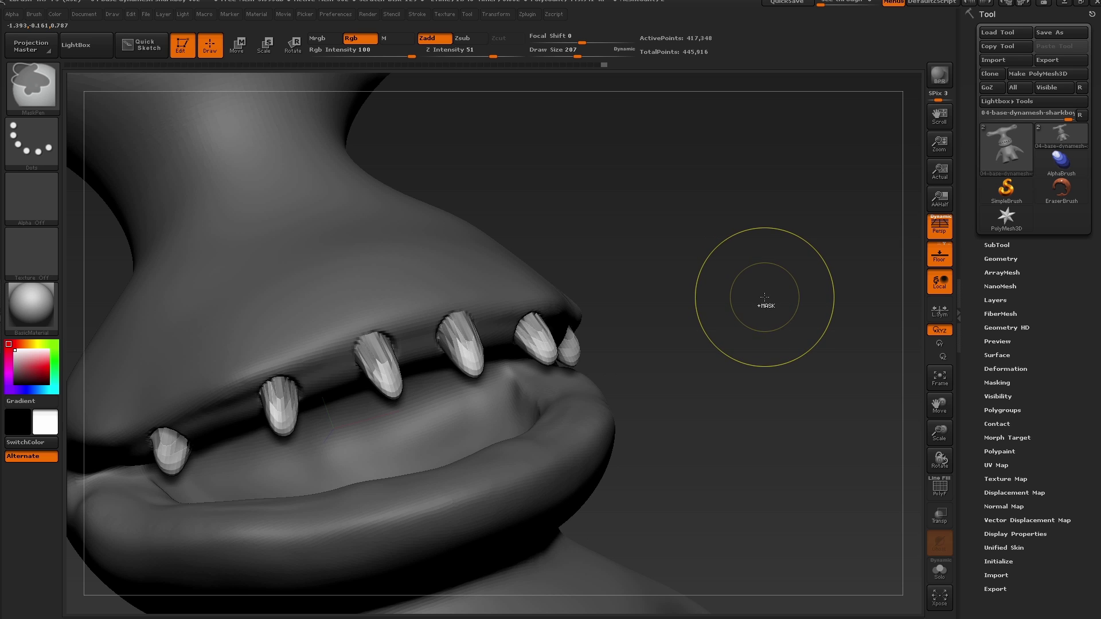
# Lower the Smooth brush Z Intensity to 8 and gently smooth the upper teeth at a draw size of 177.
pyautogui.press('shift')
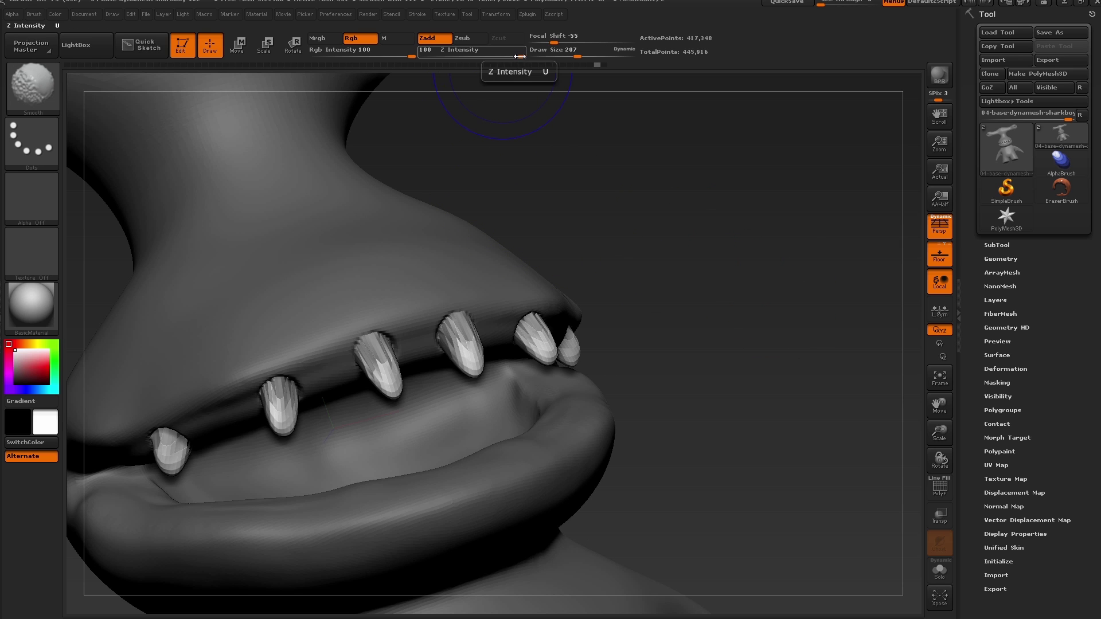
pyautogui.moveTo(519, 56); pyautogui.dragTo(448, 57)
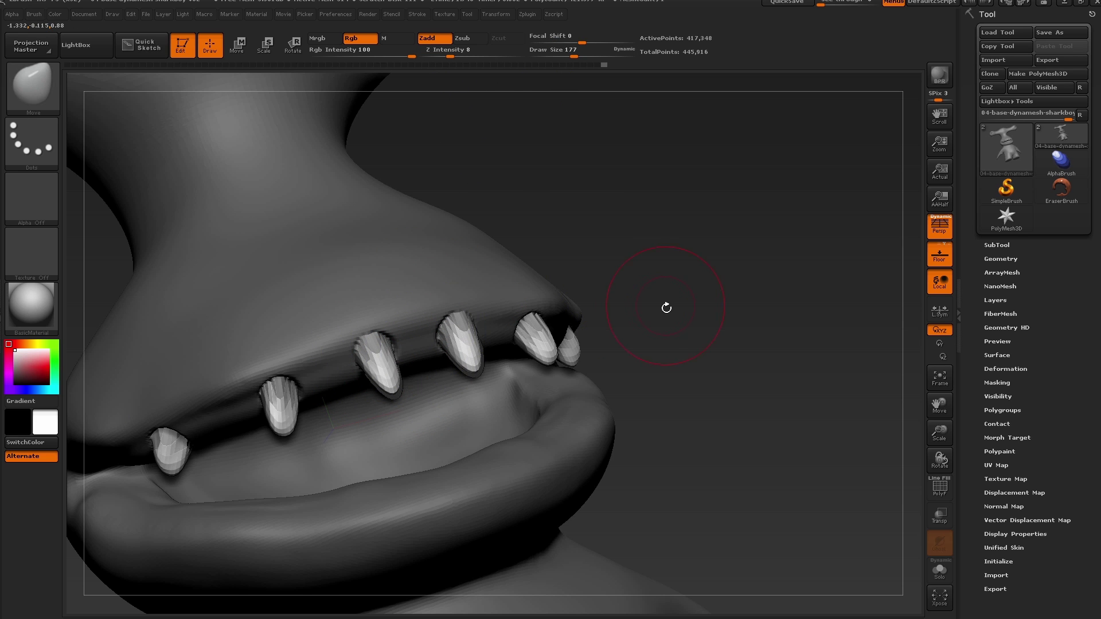
pyautogui.moveTo(666, 308); pyautogui.dragTo(455, 356)
pyautogui.press('shift')
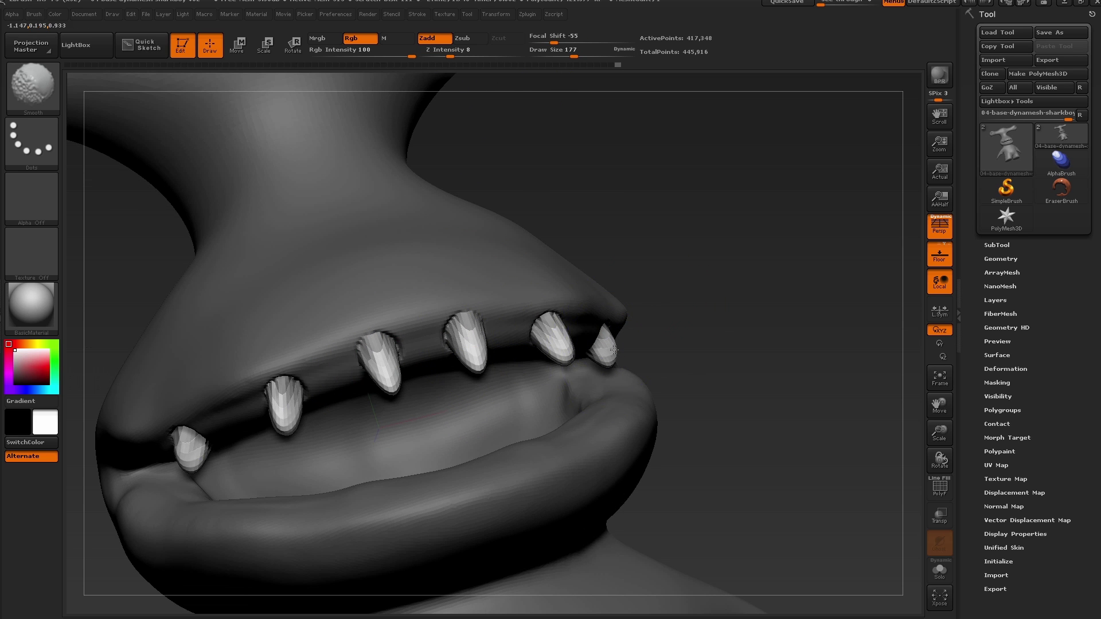
pyautogui.moveTo(661, 277)
pyautogui.mouseDown()
pyautogui.moveTo(816, 246)
pyautogui.moveTo(713, 273)
pyautogui.moveTo(733, 277)
pyautogui.moveTo(779, 380)
pyautogui.mouseUp()
pyautogui.moveTo(739, 287)
pyautogui.mouseDown()
pyautogui.moveTo(671, 292)
pyautogui.moveTo(626, 323)
pyautogui.moveTo(788, 296)
pyautogui.mouseUp()
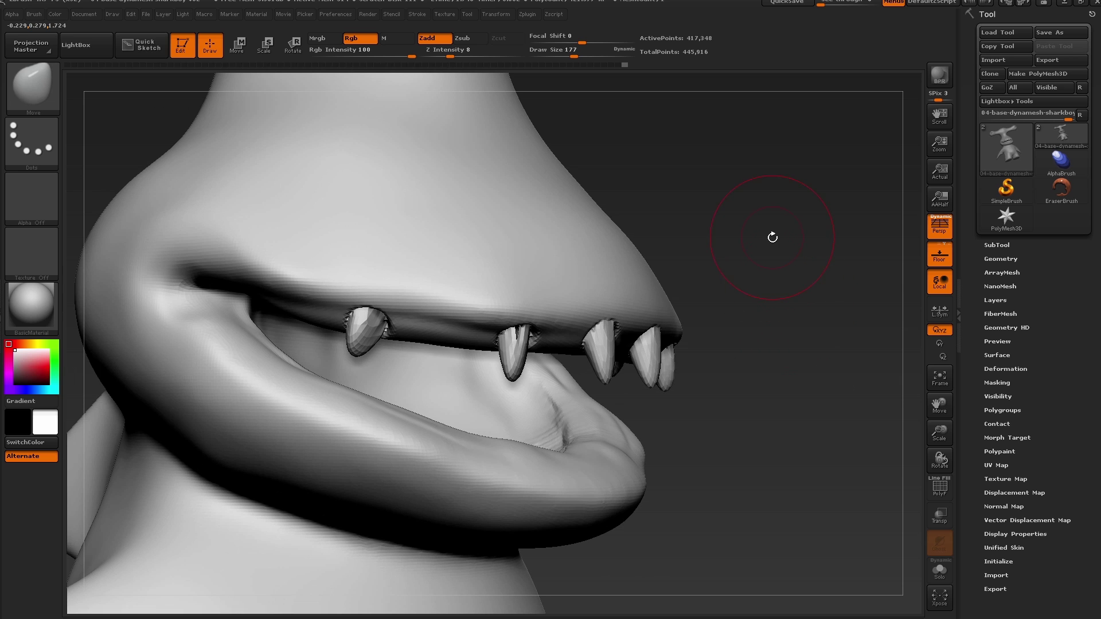
# Update the character's DynaMesh to rebuild the topology around the upper and lower teeth.
pyautogui.keyDown('ctrl'); pyautogui.moveTo(778, 238); pyautogui.dragTo(791, 370); pyautogui.keyUp('ctrl')
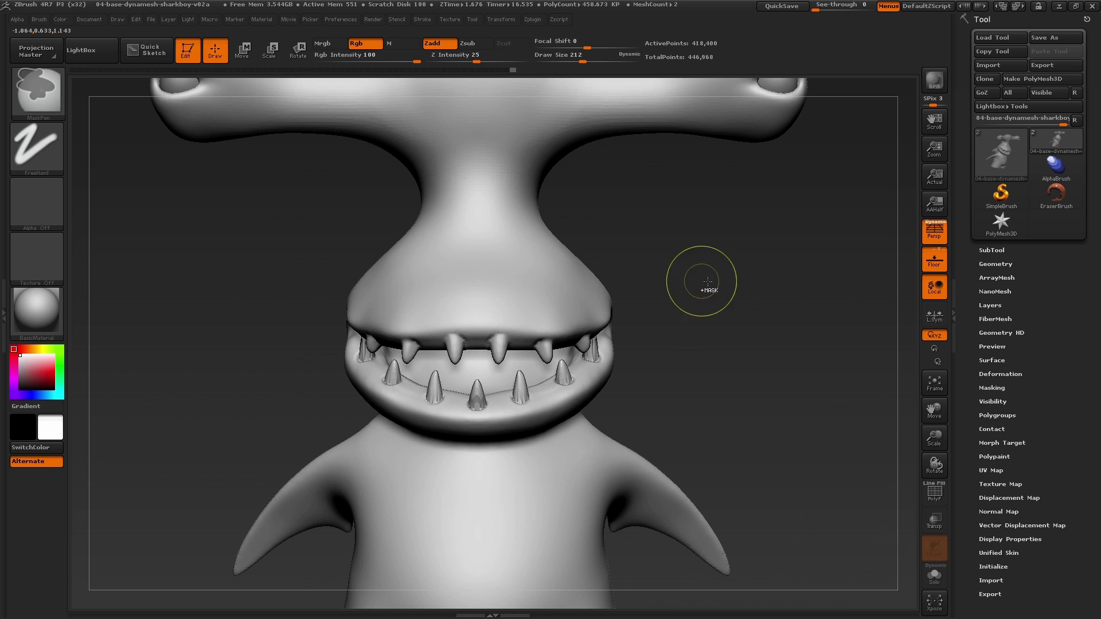
pyautogui.keyDown('ctrl'); pyautogui.moveTo(711, 287); pyautogui.dragTo(739, 340); pyautogui.keyUp('ctrl')
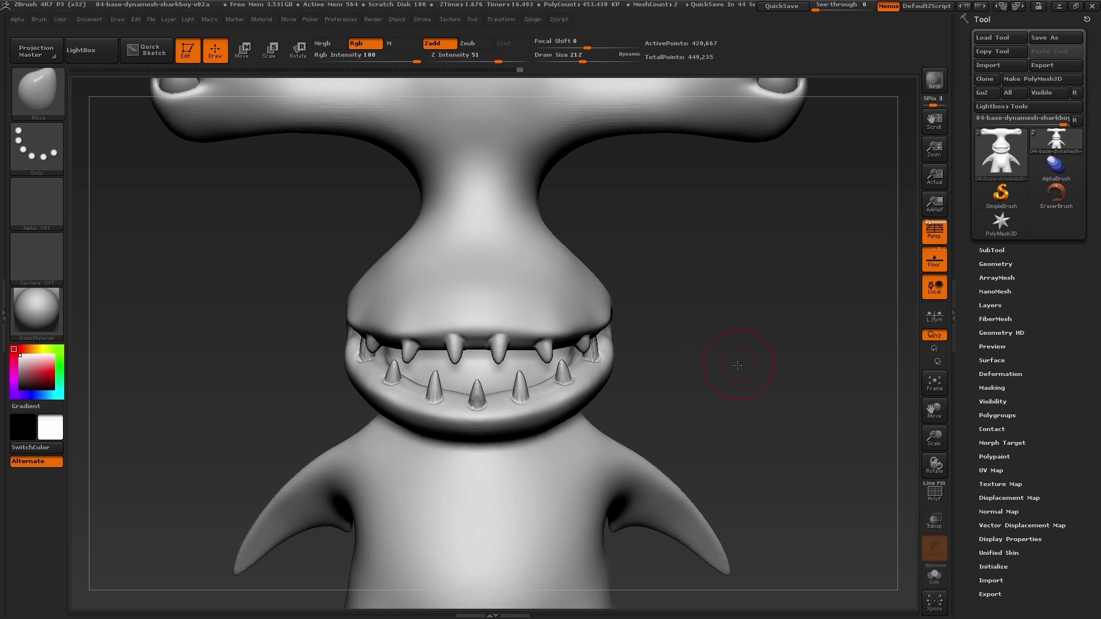
pyautogui.moveTo(771, 355); pyautogui.dragTo(573, 361)
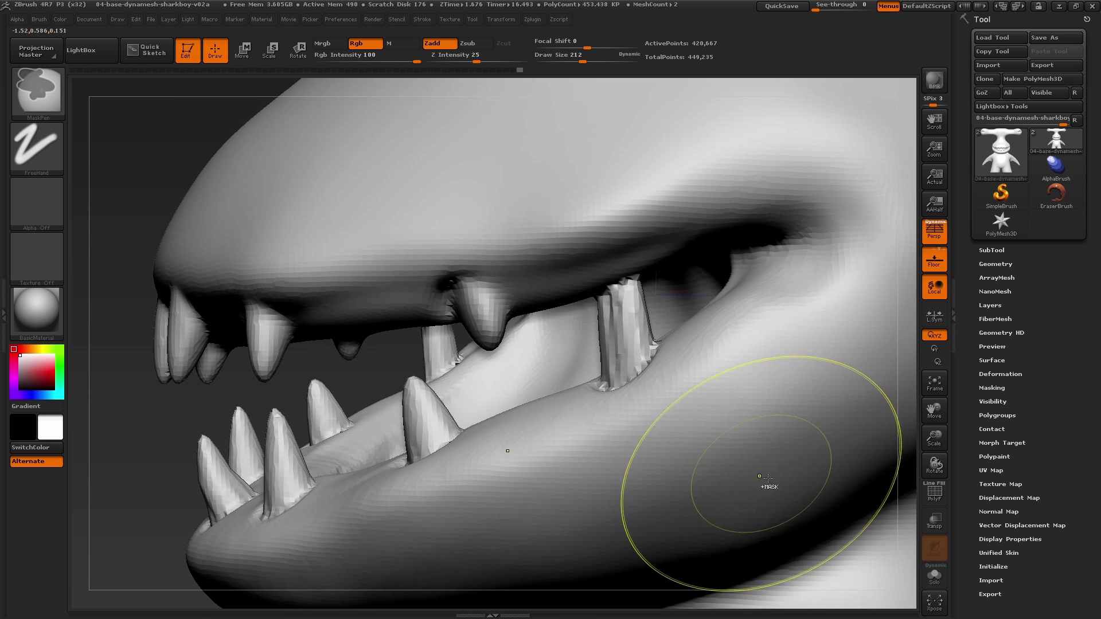
# Turn on the polyframe display and examine the rear lower tooth where it meets the upper lip.
pyautogui.hotkey('shift', 'f')
pyautogui.moveTo(571, 315)
pyautogui.mouseDown(button='right')
pyautogui.moveTo(531, 295)
pyautogui.moveTo(548, 285)
pyautogui.moveTo(526, 286)
pyautogui.moveTo(549, 281)
pyautogui.moveTo(528, 281)
pyautogui.moveTo(539, 279)
pyautogui.mouseUp(button='right')
pyautogui.moveTo(532, 301); pyautogui.dragTo(541, 280)
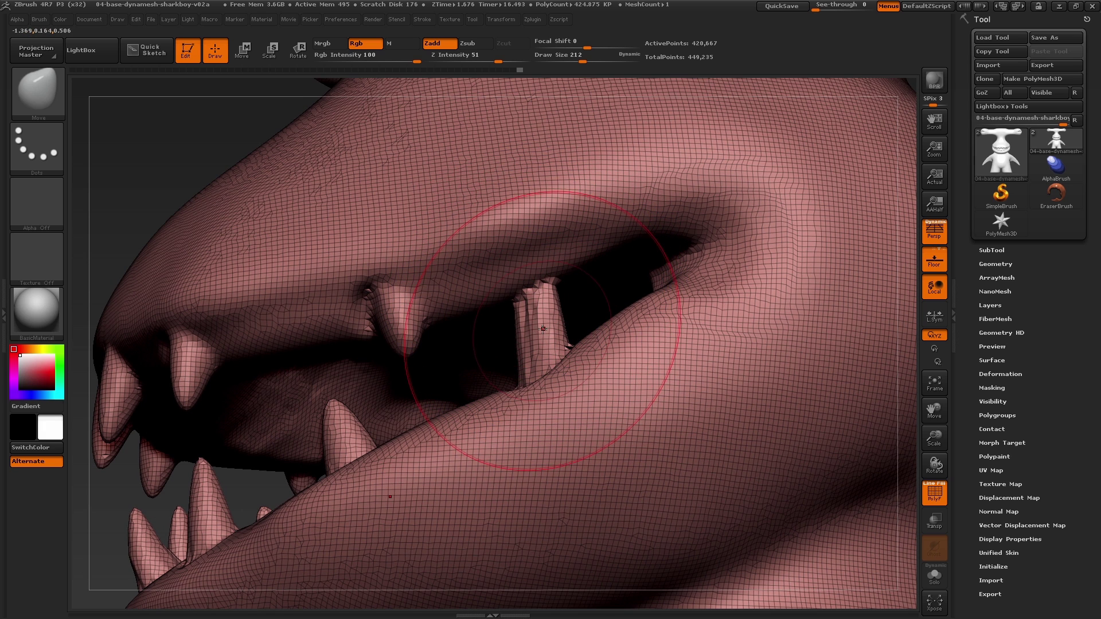
# Turn off the polyframe display and mask everything except the lower teeth to separate the rear tooth from the upper lip.
pyautogui.moveTo(539, 337); pyautogui.dragTo(611, 379)
pyautogui.click(933, 494)
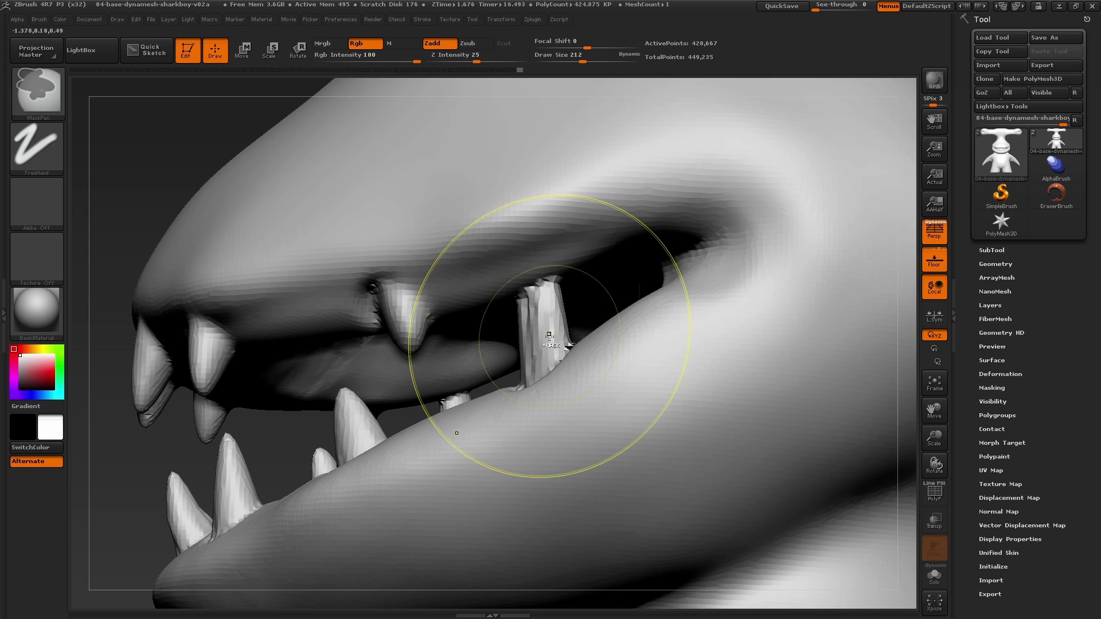
pyautogui.press('ctrl')
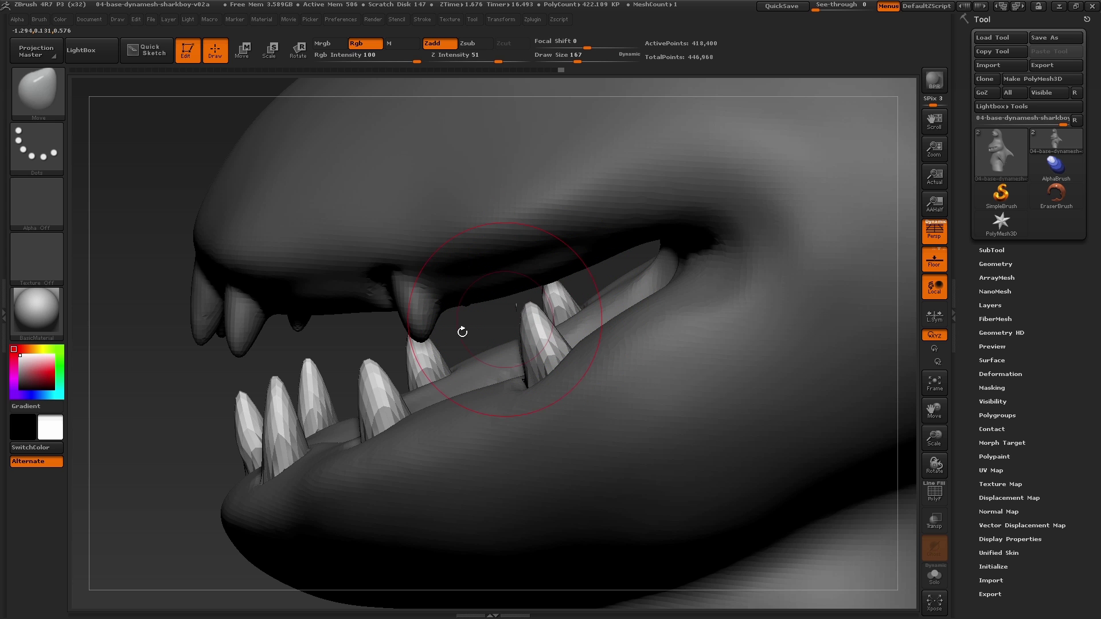
pyautogui.moveTo(462, 332); pyautogui.dragTo(172, 432)
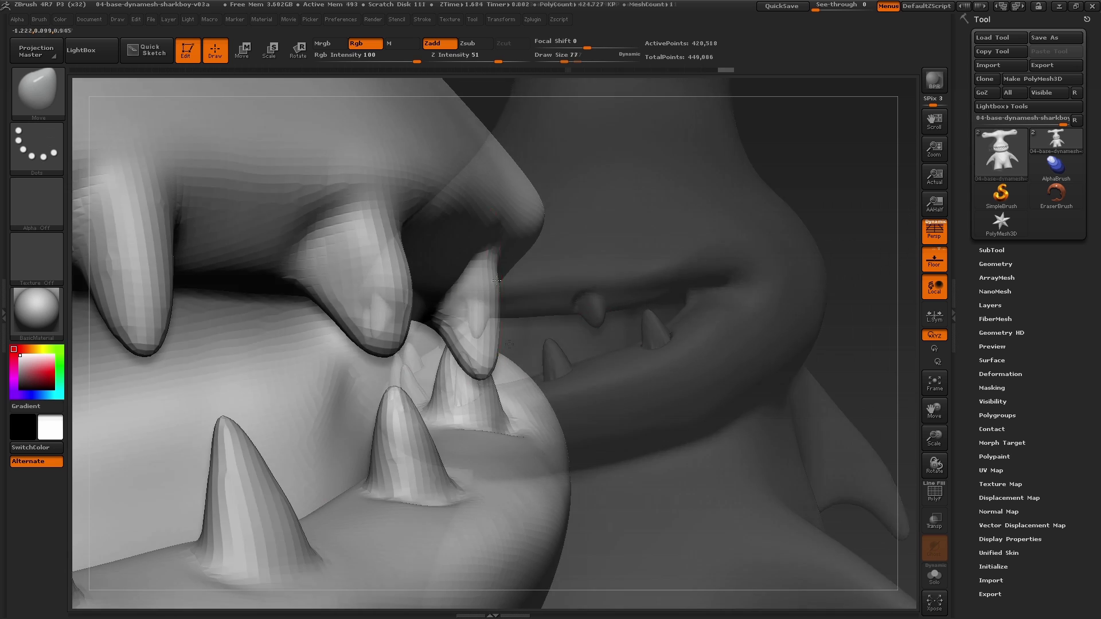
# Reshape the side upper teeth with the Move brush at a draw size of about 101.
pyautogui.moveTo(504, 321); pyautogui.dragTo(466, 265)
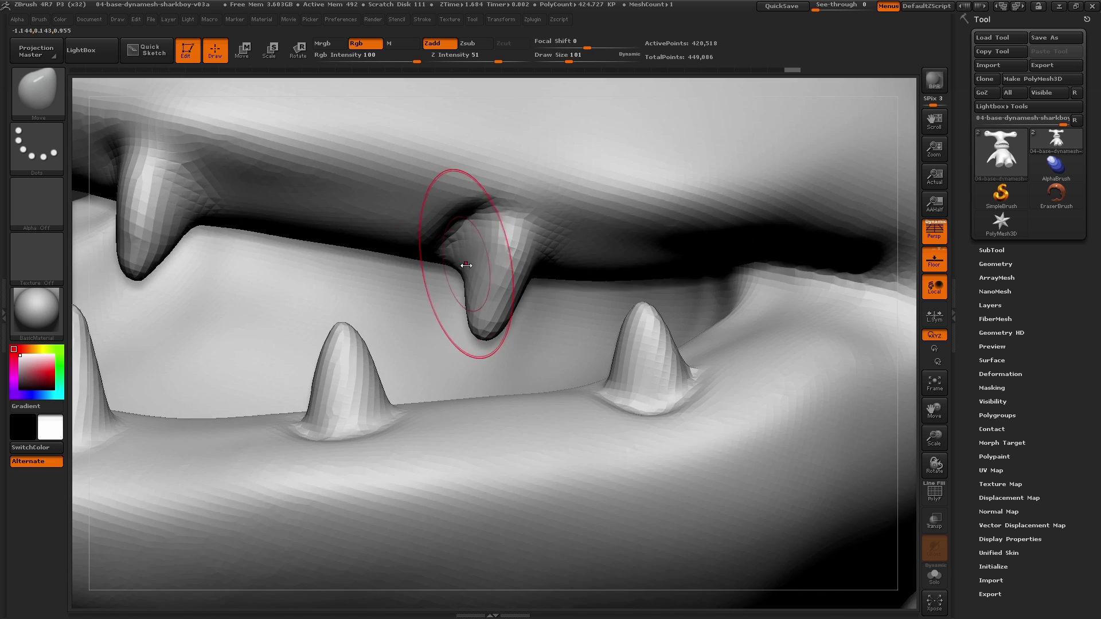
pyautogui.moveTo(466, 265); pyautogui.dragTo(473, 263, button='right')
pyautogui.press('s')
pyautogui.moveTo(473, 263); pyautogui.dragTo(469, 262)
pyautogui.moveTo(535, 261); pyautogui.dragTo(463, 284, button='right')
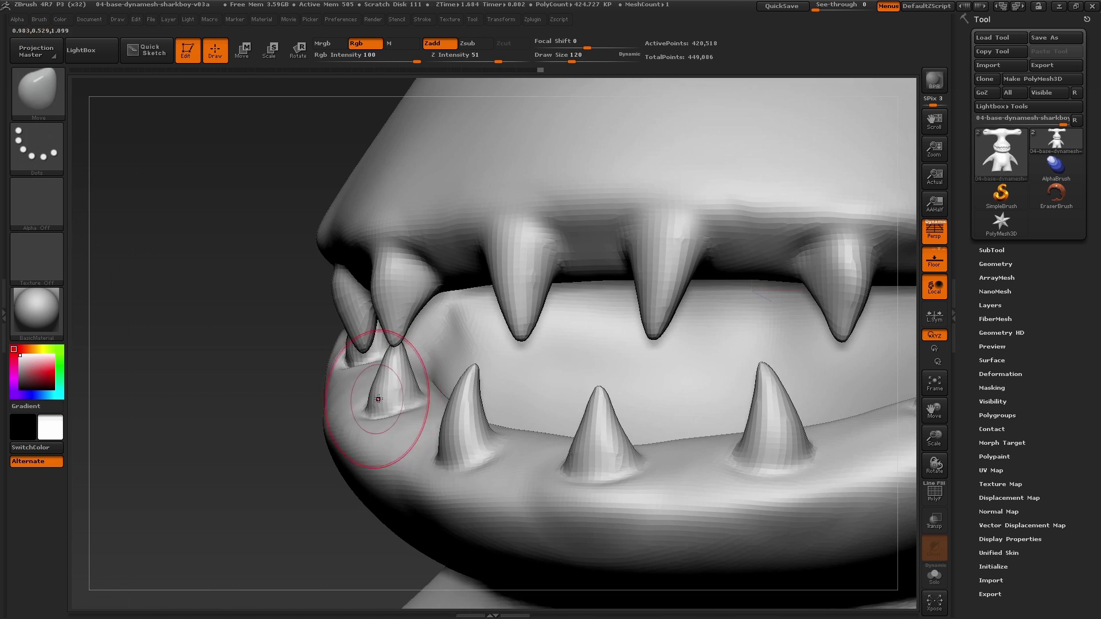
# Adjust the shape and position of the front lower teeth using the Move brush at a draw size of about 124.
pyautogui.moveTo(379, 399)
pyautogui.mouseDown(button='right')
pyautogui.moveTo(367, 381)
pyautogui.moveTo(322, 370)
pyautogui.mouseUp(button='right')
pyautogui.press('s')
pyautogui.moveTo(322, 369); pyautogui.dragTo(323, 369)
pyautogui.moveTo(355, 395); pyautogui.dragTo(348, 393)
pyautogui.moveTo(348, 392); pyautogui.dragTo(362, 375, button='right')
pyautogui.moveTo(361, 376); pyautogui.dragTo(364, 372)
pyautogui.moveTo(368, 387)
pyautogui.mouseDown(button='right')
pyautogui.moveTo(555, 393)
pyautogui.moveTo(725, 352)
pyautogui.moveTo(607, 353)
pyautogui.moveTo(705, 344)
pyautogui.mouseUp(button='right')
pyautogui.moveTo(351, 324)
pyautogui.keyDown('ctrl'); pyautogui.mouseDown(button='right')
pyautogui.moveTo(367, 356)
pyautogui.moveTo(504, 354)
pyautogui.moveTo(390, 356)
pyautogui.moveTo(265, 339)
pyautogui.mouseUp(button='right'); pyautogui.keyUp('ctrl')
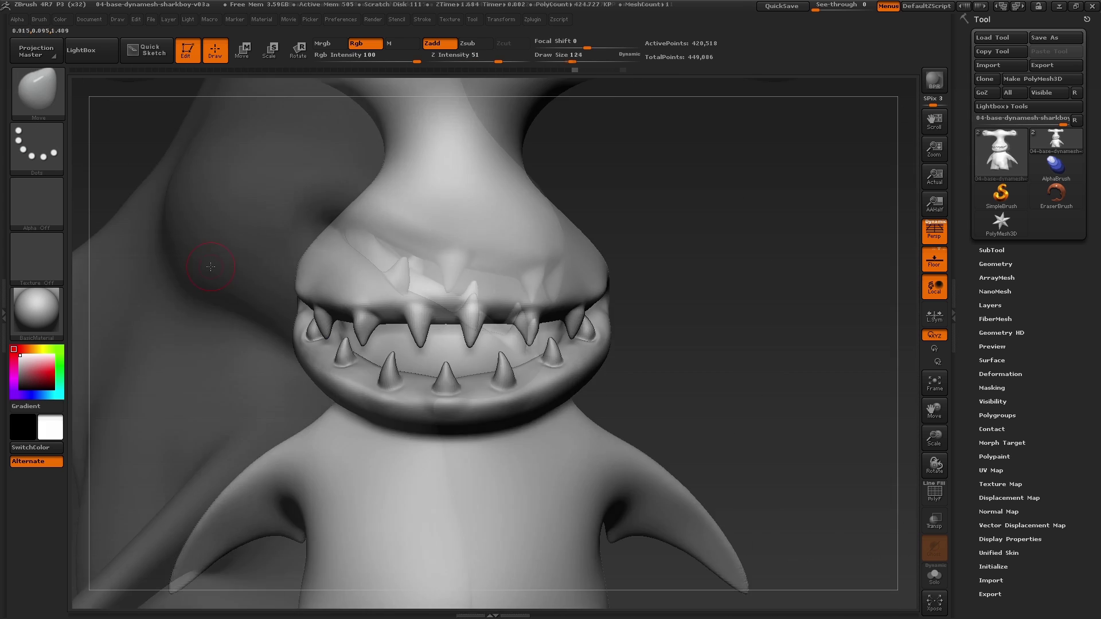
# Mask the lower jaw with the lasso and remove the stray mask from the fin and body.
pyautogui.moveTo(620, 381); pyautogui.dragTo(474, 288)
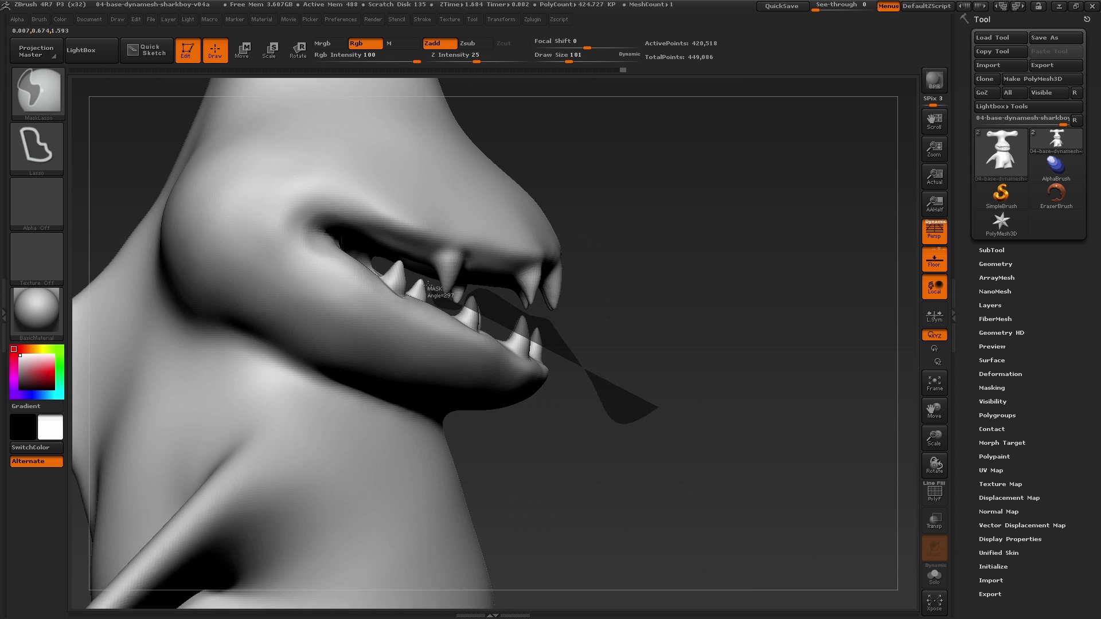
pyautogui.keyDown('ctrl'); pyautogui.moveTo(324, 351); pyautogui.dragTo(459, 453); pyautogui.keyUp('ctrl')
pyautogui.moveTo(410, 329); pyautogui.dragTo(334, 346, button='right')
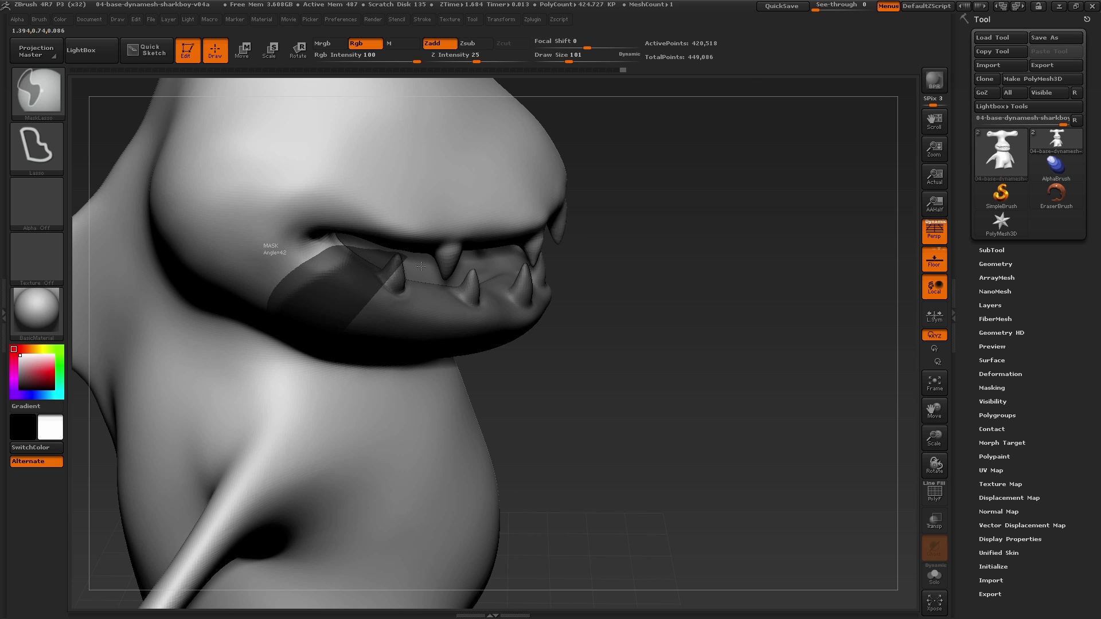
pyautogui.keyDown('ctrl'); pyautogui.moveTo(420, 266); pyautogui.dragTo(367, 476); pyautogui.keyUp('ctrl')
pyautogui.moveTo(579, 436)
pyautogui.mouseDown(button='right')
pyautogui.moveTo(659, 384)
pyautogui.moveTo(587, 418)
pyautogui.mouseUp(button='right')
pyautogui.keyDown('ctrl'); pyautogui.moveTo(610, 440); pyautogui.dragTo(471, 373); pyautogui.keyUp('ctrl')
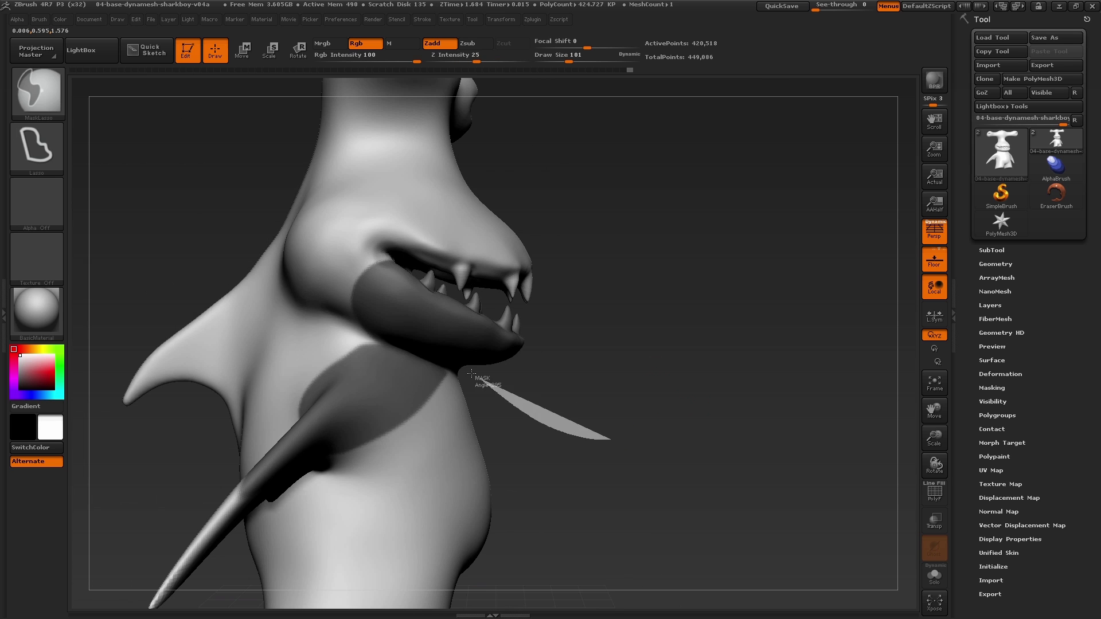
pyautogui.keyDown('ctrl'); pyautogui.keyDown('alt'); pyautogui.moveTo(344, 334); pyautogui.dragTo(398, 525); pyautogui.keyUp('alt'); pyautogui.keyUp('ctrl')
pyautogui.moveTo(505, 456)
pyautogui.mouseDown(button='right')
pyautogui.moveTo(408, 422)
pyautogui.moveTo(442, 435)
pyautogui.mouseUp(button='right')
pyautogui.moveTo(442, 435); pyautogui.dragTo(637, 381)
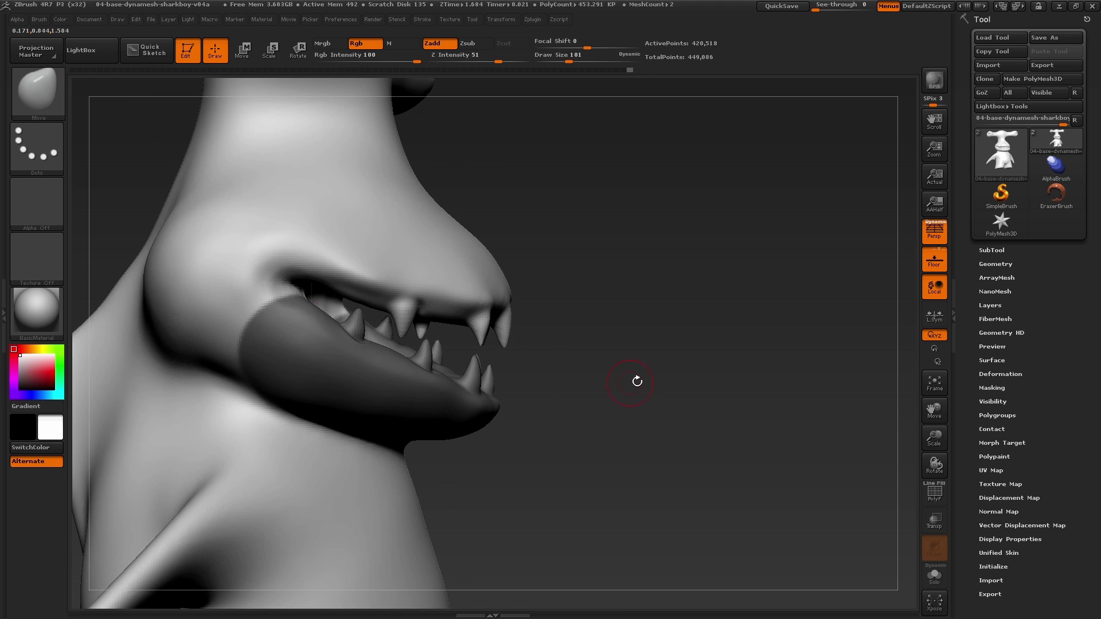
# Nudge the snout tip forward with the Move brush, invert the mask, and pull the lower jaw forward at a draw size of 724.
pyautogui.moveTo(524, 309); pyautogui.dragTo(504, 296)
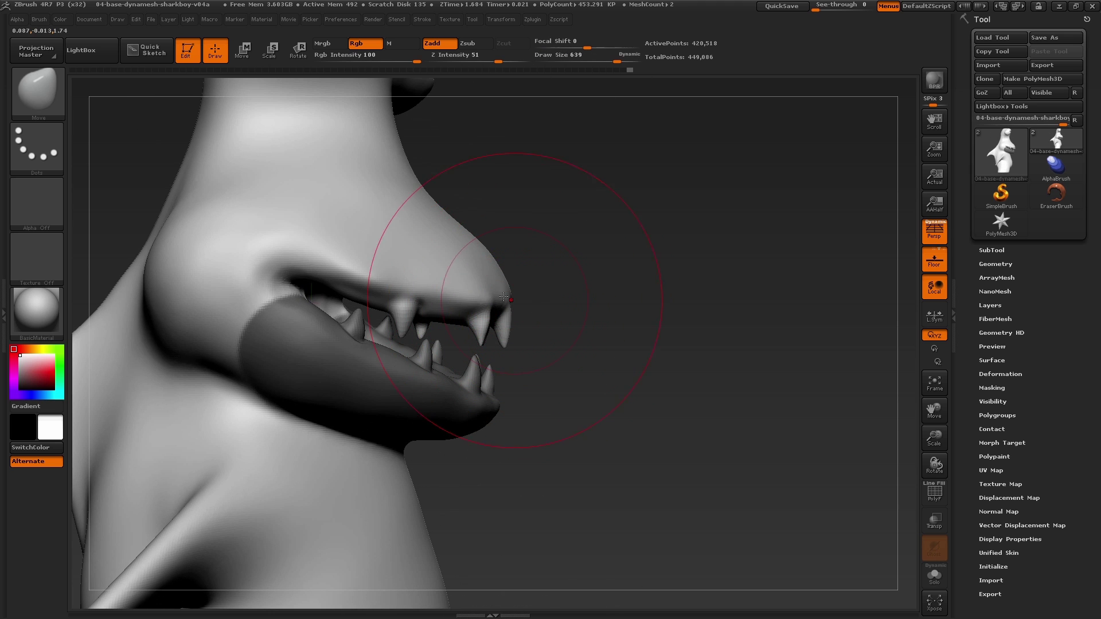
pyautogui.keyDown('ctrl'); pyautogui.click(554, 395); pyautogui.keyUp('ctrl')
pyautogui.press(']')
pyautogui.moveTo(487, 408); pyautogui.dragTo(498, 407)
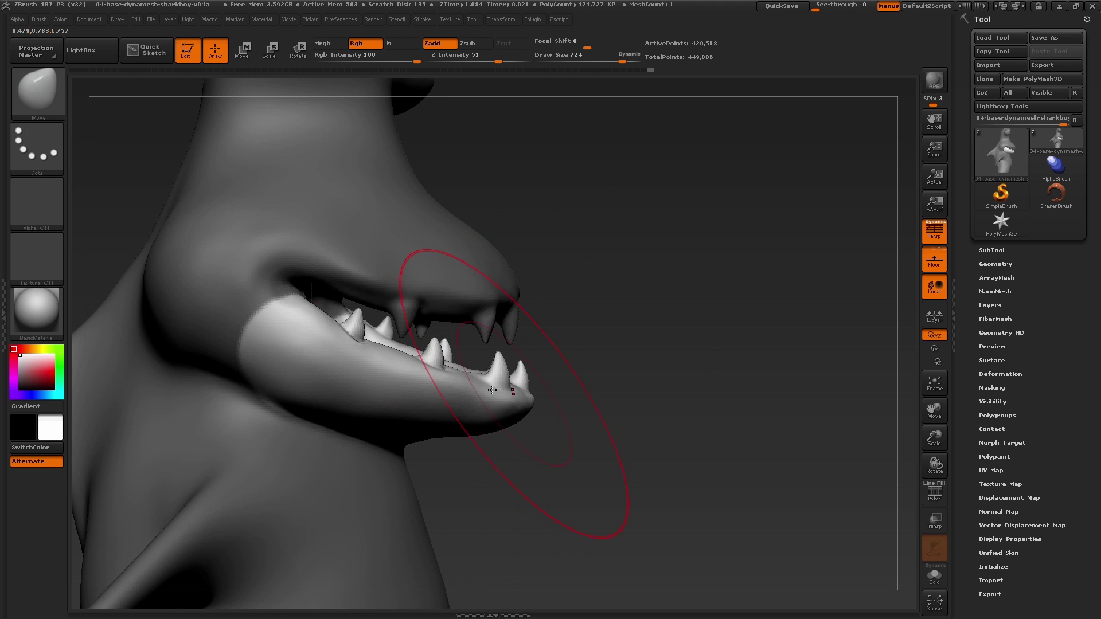
pyautogui.moveTo(716, 395); pyautogui.dragTo(579, 410)
pyautogui.moveTo(433, 367); pyautogui.dragTo(433, 376)
pyautogui.moveTo(717, 367); pyautogui.dragTo(660, 447)
pyautogui.moveTo(447, 386); pyautogui.dragTo(464, 353)
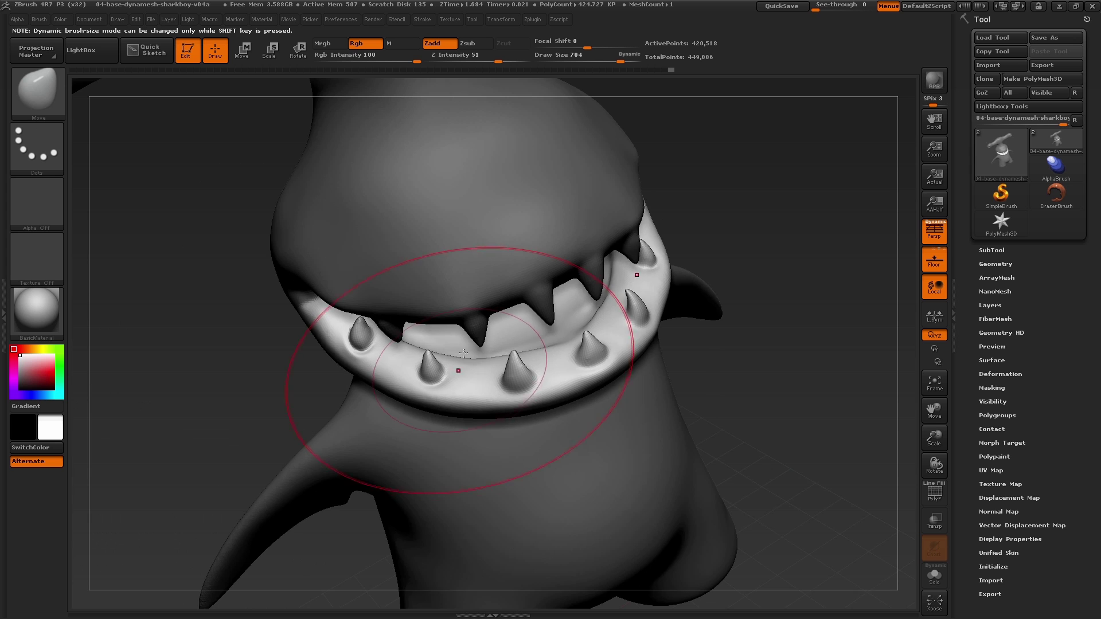
# Invert the mask back onto the lower jaw and reshape the upper jaw with the Move brush at a draw size of 639.
pyautogui.moveTo(728, 378); pyautogui.dragTo(737, 265)
pyautogui.keyDown('ctrl'); pyautogui.click(734, 310); pyautogui.keyUp('ctrl')
pyautogui.moveTo(734, 310)
pyautogui.mouseDown()
pyautogui.moveTo(677, 281)
pyautogui.moveTo(674, 301)
pyautogui.mouseUp()
pyautogui.moveTo(809, 286); pyautogui.dragTo(711, 292)
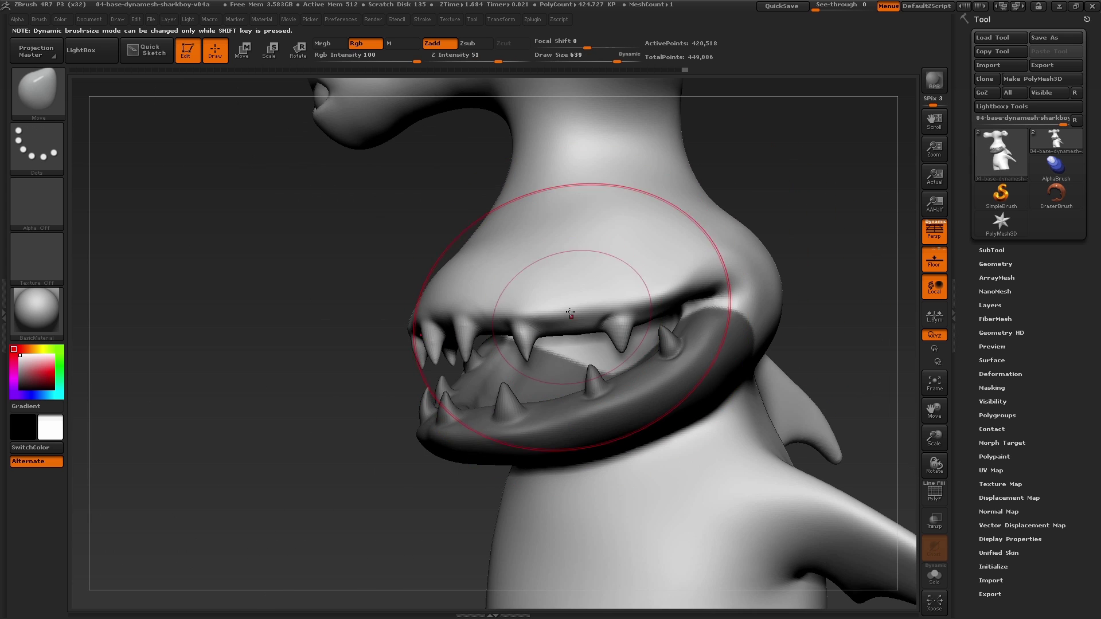
pyautogui.moveTo(570, 313); pyautogui.dragTo(499, 315)
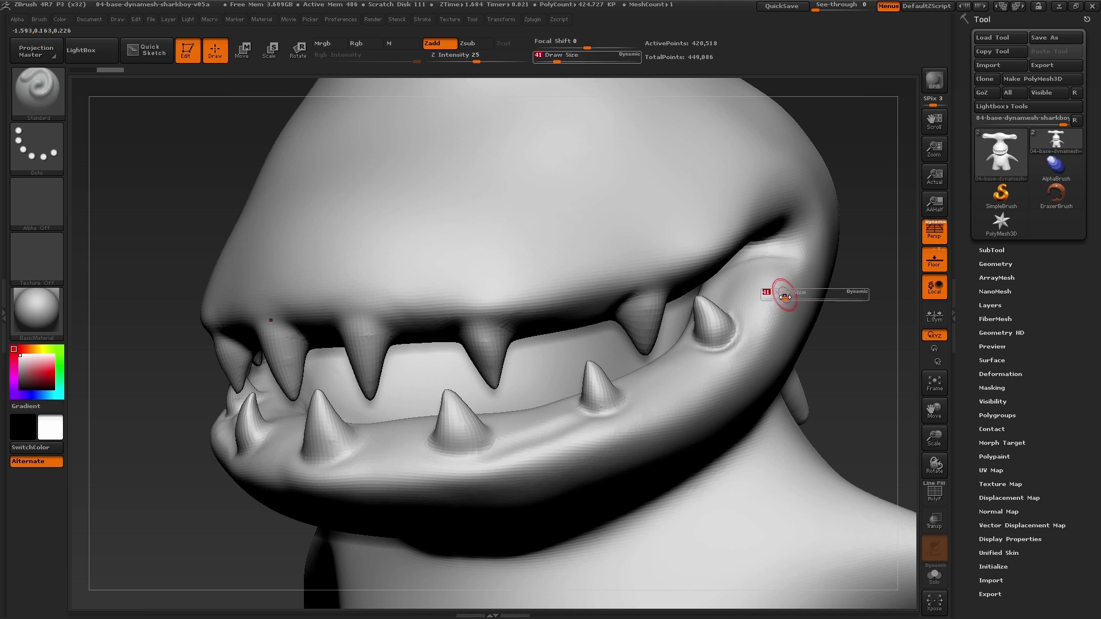
# Build raised lip ridges along the lower jaw and upper mouth edge with the Standard brush at a draw size of 65.
pyautogui.moveTo(785, 297); pyautogui.dragTo(791, 297)
pyautogui.moveTo(799, 258); pyautogui.dragTo(770, 330)
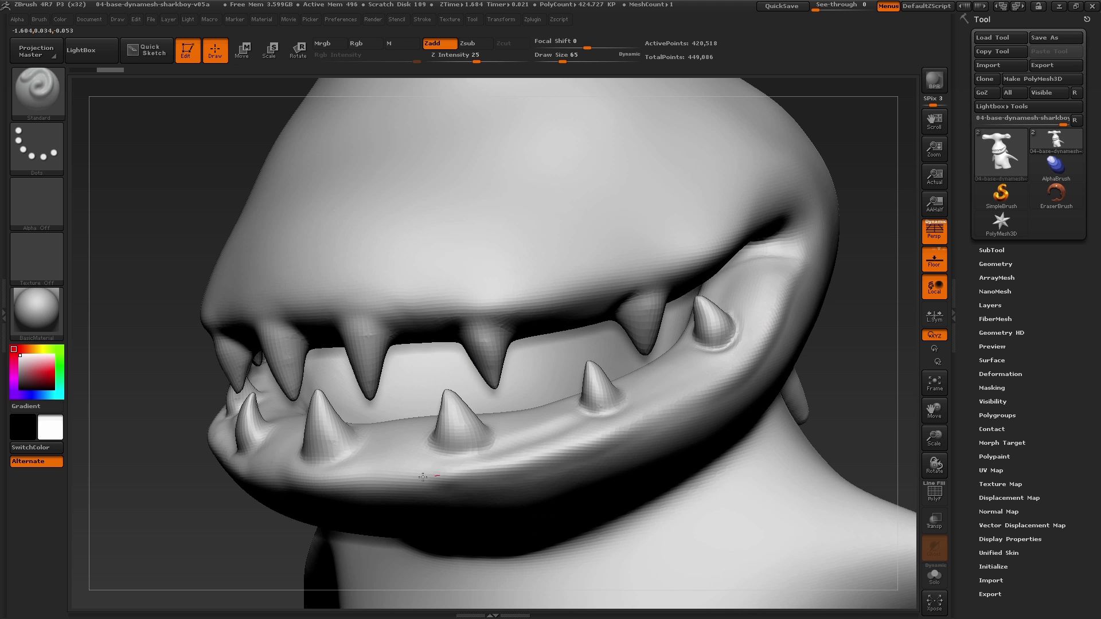
pyautogui.moveTo(599, 269); pyautogui.dragTo(668, 256, button='right')
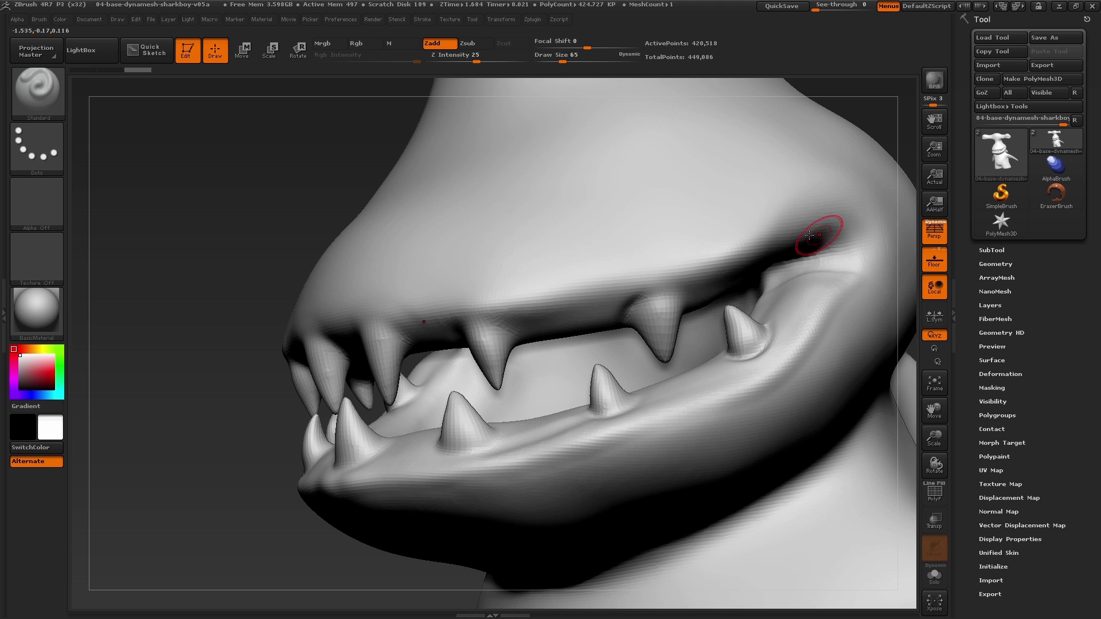
pyautogui.moveTo(817, 239)
pyautogui.mouseDown()
pyautogui.moveTo(682, 281)
pyautogui.moveTo(512, 308)
pyautogui.mouseUp()
pyautogui.moveTo(412, 315); pyautogui.dragTo(315, 328)
# Sculpt raised gum rims around the bases of the lower teeth with the Standard brush at a draw size of 44.
pyautogui.moveTo(508, 468)
pyautogui.mouseDown(button='right')
pyautogui.moveTo(541, 437)
pyautogui.moveTo(579, 473)
pyautogui.mouseUp(button='right')
pyautogui.moveTo(660, 477)
pyautogui.keyDown('alt'); pyautogui.mouseDown(button='right')
pyautogui.moveTo(459, 277)
pyautogui.moveTo(417, 261)
pyautogui.mouseUp(button='right'); pyautogui.keyUp('alt')
pyautogui.press('s')
pyautogui.moveTo(486, 406); pyautogui.dragTo(481, 406)
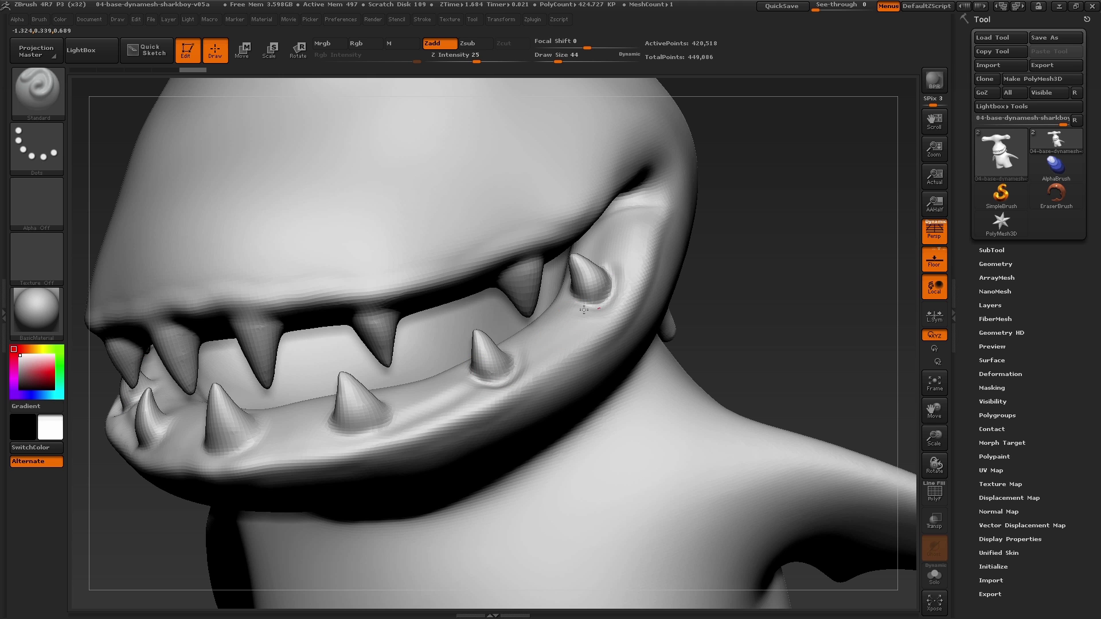
pyautogui.moveTo(583, 310); pyautogui.dragTo(575, 306)
pyautogui.keyDown('ctrl'); pyautogui.moveTo(385, 410); pyautogui.dragTo(370, 440, button='right'); pyautogui.keyUp('ctrl')
pyautogui.moveTo(384, 435); pyautogui.dragTo(299, 425)
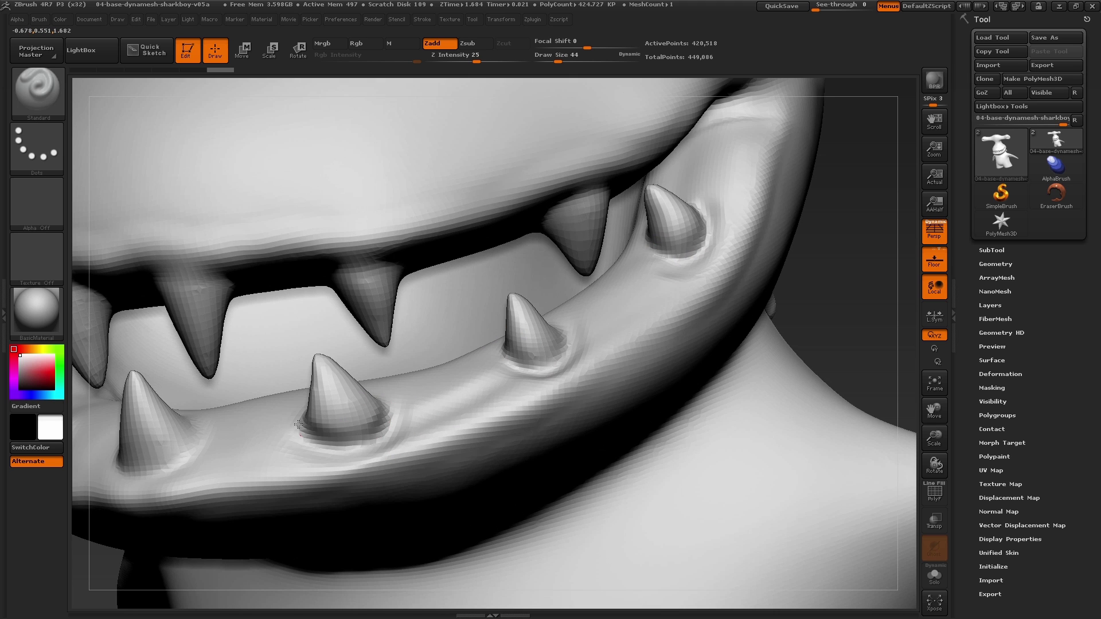
pyautogui.keyDown('alt'); pyautogui.moveTo(370, 432); pyautogui.dragTo(547, 393, button='right'); pyautogui.keyUp('alt')
pyautogui.moveTo(290, 442); pyautogui.dragTo(332, 479, button='right')
pyautogui.moveTo(276, 410)
pyautogui.mouseDown()
pyautogui.moveTo(326, 443)
pyautogui.moveTo(383, 404)
pyautogui.mouseUp()
# Sculpt gum rims around the bases of the upper teeth with the Standard brush, reducing the draw size from 35 to 22.
pyautogui.moveTo(557, 418)
pyautogui.keyDown('alt'); pyautogui.mouseDown(button='right')
pyautogui.moveTo(416, 432)
pyautogui.moveTo(408, 307)
pyautogui.moveTo(399, 304)
pyautogui.mouseUp(button='right'); pyautogui.keyUp('alt')
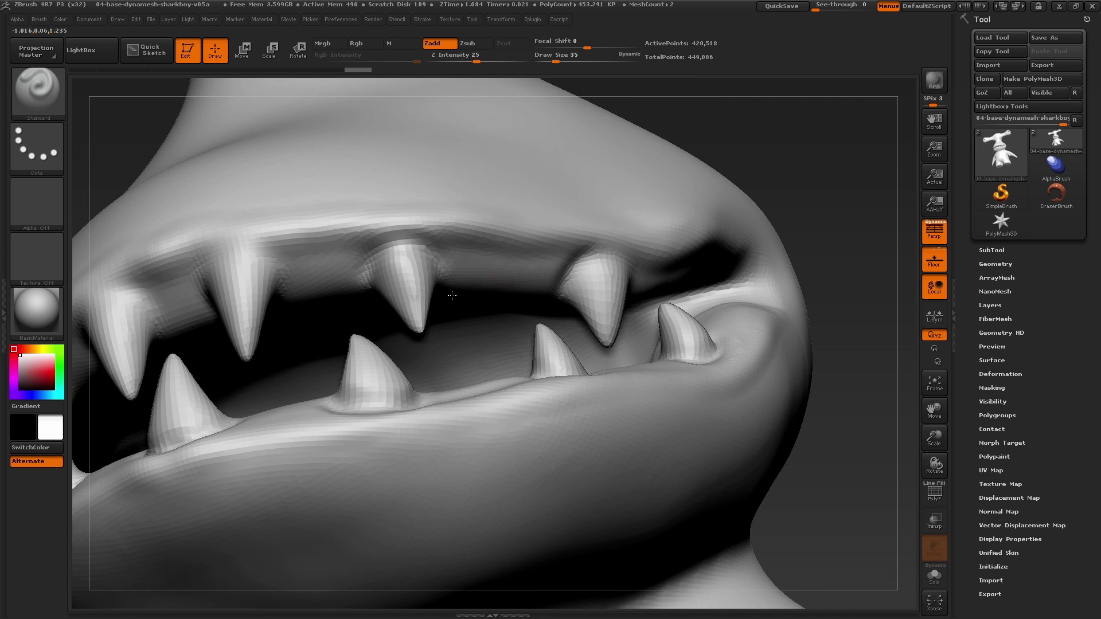
pyautogui.moveTo(451, 295); pyautogui.dragTo(498, 310)
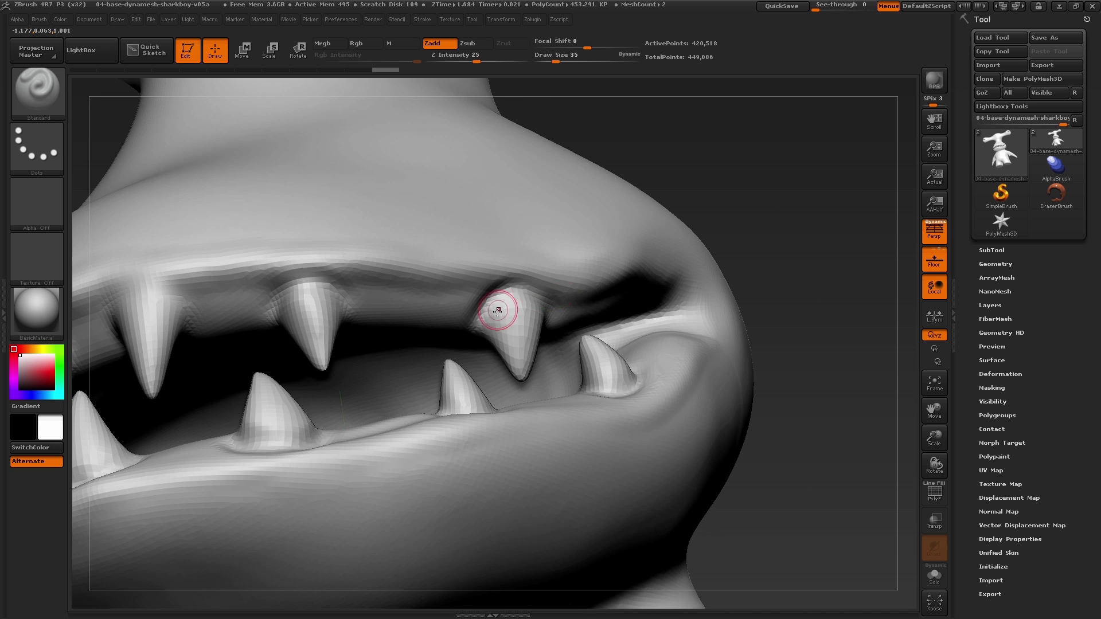
pyautogui.keyDown('alt'); pyautogui.moveTo(549, 313); pyautogui.dragTo(710, 298, button='right'); pyautogui.keyUp('alt')
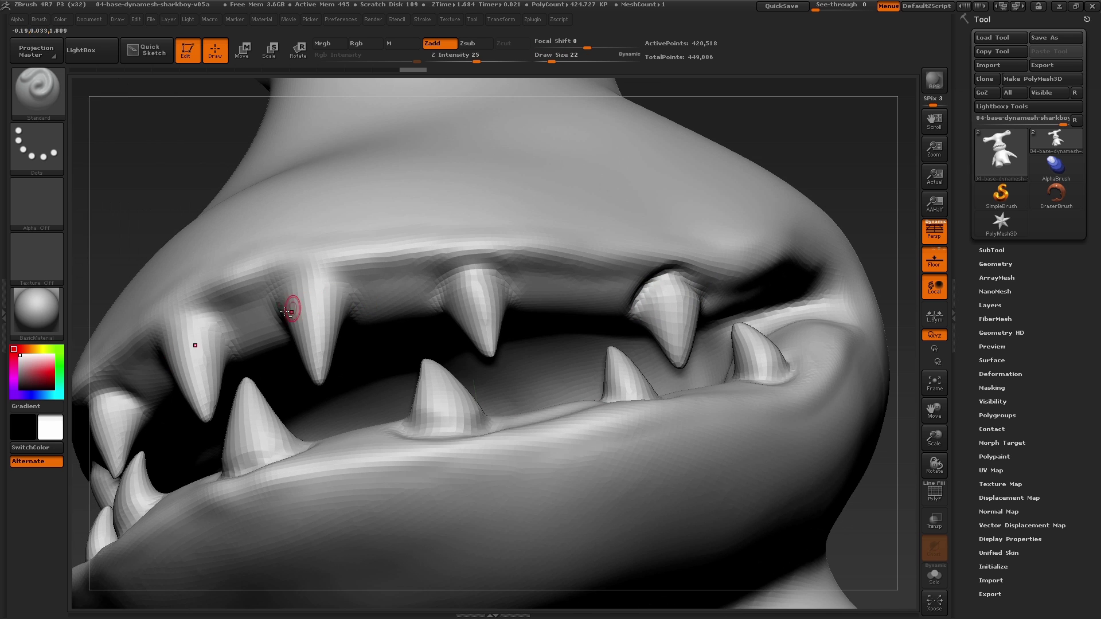
pyautogui.moveTo(292, 294)
pyautogui.mouseDown()
pyautogui.moveTo(308, 276)
pyautogui.moveTo(278, 314)
pyautogui.mouseUp()
pyautogui.moveTo(477, 275); pyautogui.dragTo(441, 298)
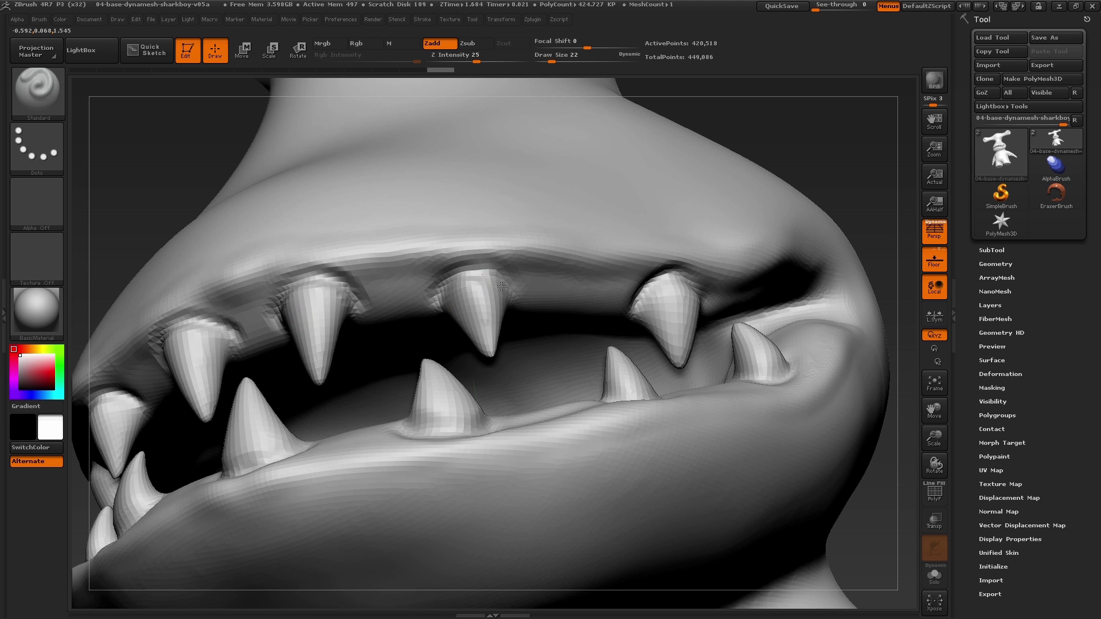
pyautogui.keyDown('ctrl'); pyautogui.moveTo(544, 407); pyautogui.dragTo(540, 322, button='right'); pyautogui.keyUp('ctrl')
pyautogui.moveTo(541, 322)
pyautogui.mouseDown()
pyautogui.moveTo(717, 321)
pyautogui.moveTo(774, 342)
pyautogui.moveTo(772, 395)
pyautogui.moveTo(787, 395)
pyautogui.mouseUp()
pyautogui.press('s')
pyautogui.keyDown('alt'); pyautogui.moveTo(762, 404); pyautogui.dragTo(775, 390, button='right'); pyautogui.keyUp('alt')
# Raise the DynaMesh resolution to 304 and remesh the character for finer detail.
pyautogui.click(997, 263)
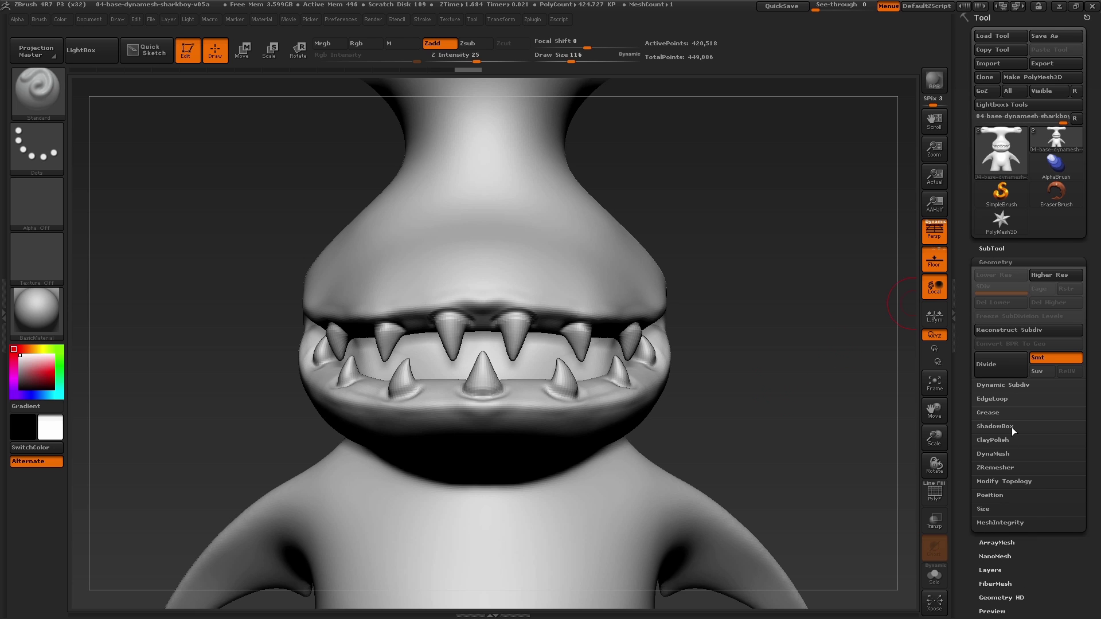
pyautogui.click(999, 455)
pyautogui.moveTo(1091, 439); pyautogui.dragTo(1091, 407)
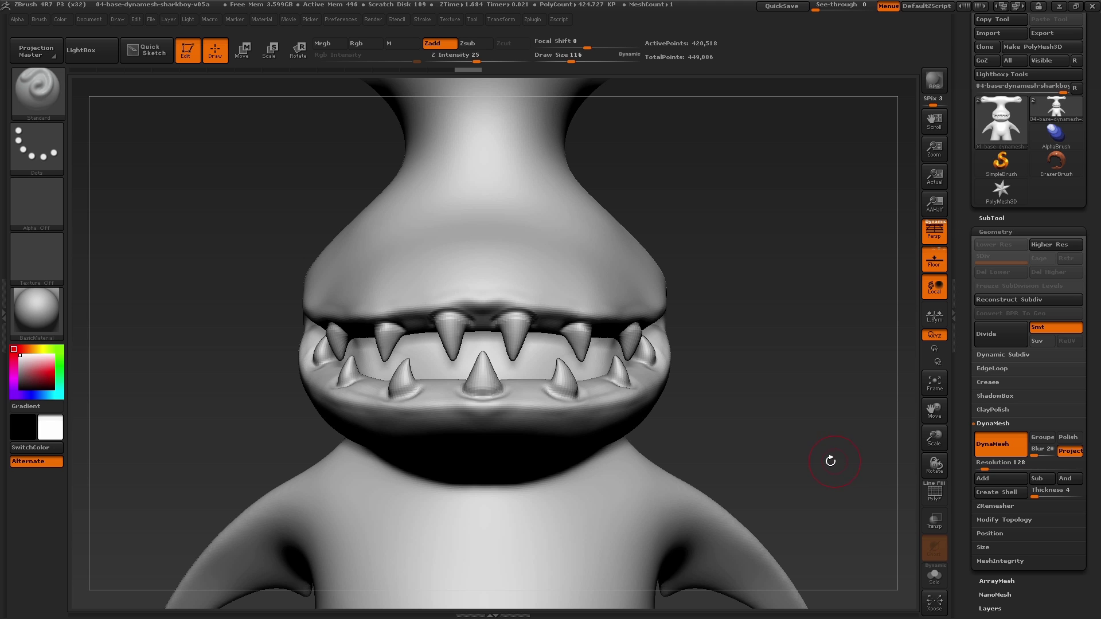
pyautogui.moveTo(830, 461)
pyautogui.keyDown('alt'); pyautogui.mouseDown()
pyautogui.moveTo(786, 429)
pyautogui.moveTo(739, 419)
pyautogui.mouseUp(); pyautogui.keyUp('alt')
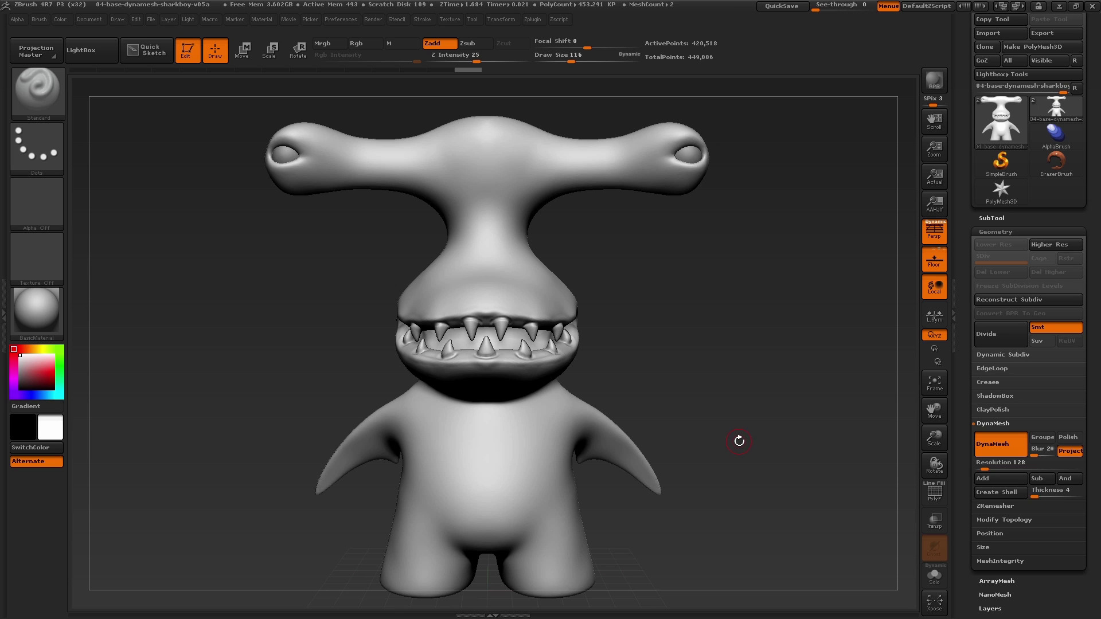
pyautogui.click(985, 468)
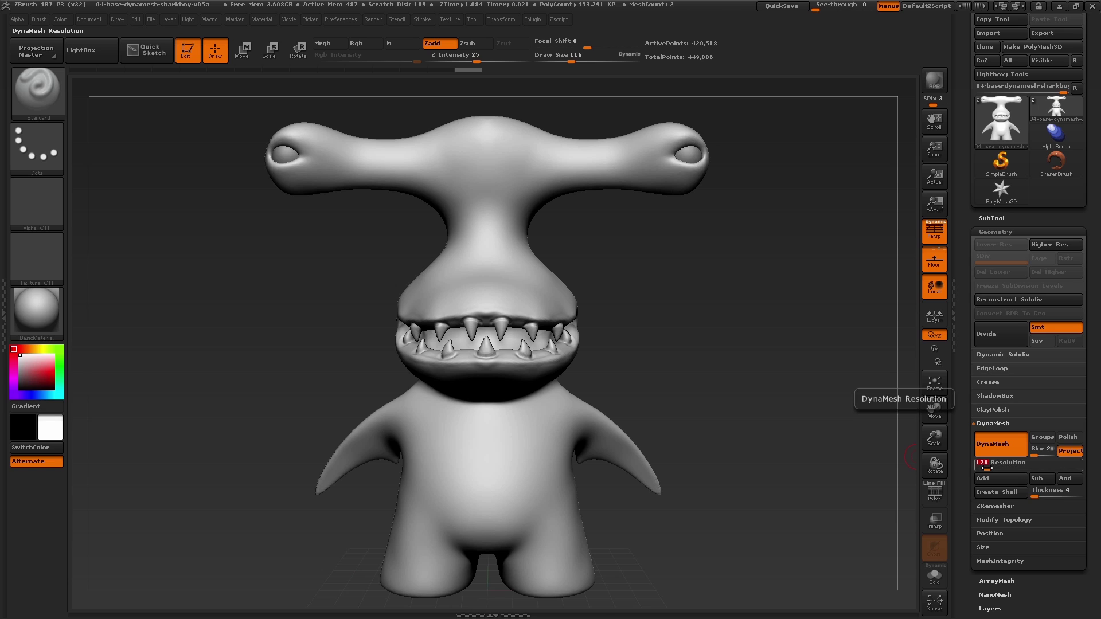
pyautogui.click(1042, 467)
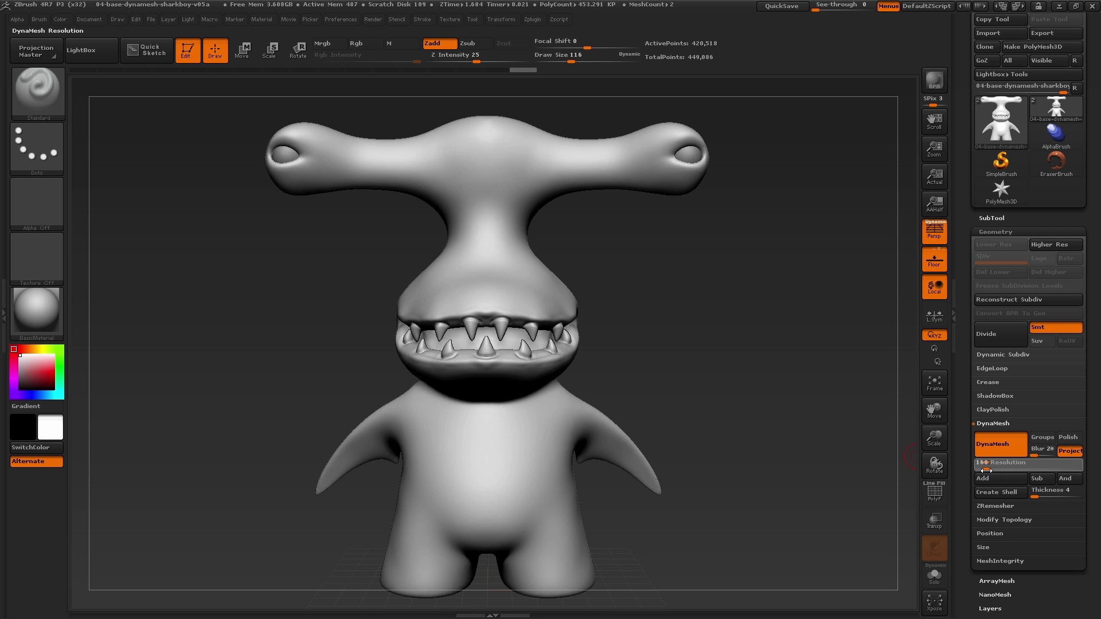
pyautogui.moveTo(773, 453)
pyautogui.keyDown('alt'); pyautogui.mouseDown()
pyautogui.moveTo(808, 468)
pyautogui.moveTo(764, 436)
pyautogui.moveTo(791, 447)
pyautogui.moveTo(746, 436)
pyautogui.mouseUp(); pyautogui.keyUp('alt')
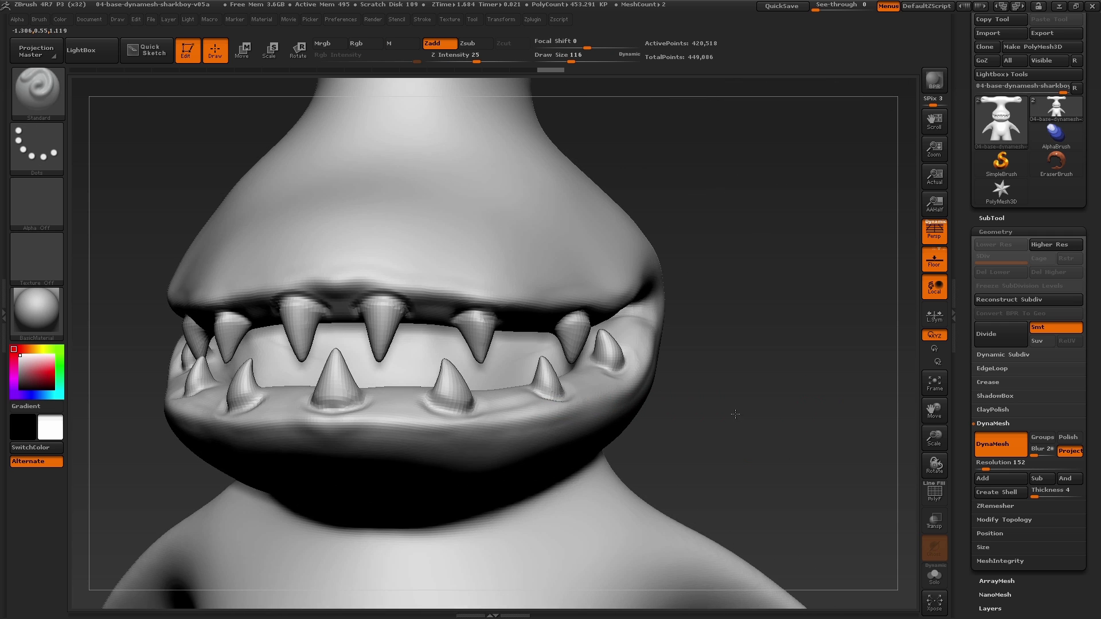
pyautogui.moveTo(735, 414); pyautogui.dragTo(866, 440)
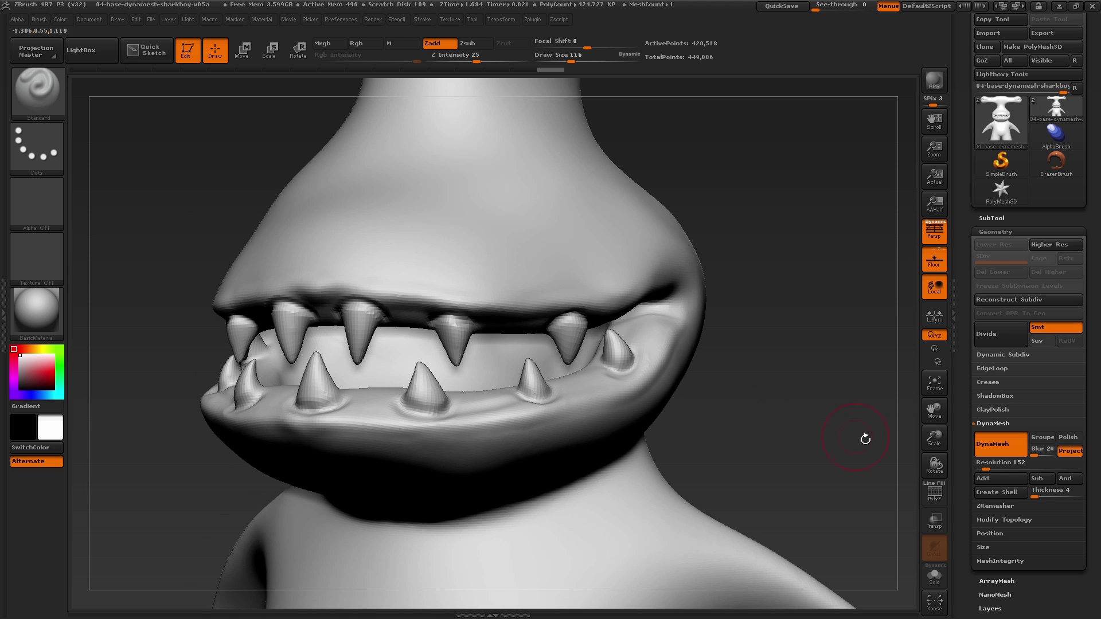
pyautogui.click(979, 469)
pyautogui.moveTo(973, 466); pyautogui.dragTo(990, 469)
pyautogui.keyDown('ctrl'); pyautogui.moveTo(810, 397); pyautogui.dragTo(832, 435); pyautogui.keyUp('ctrl')
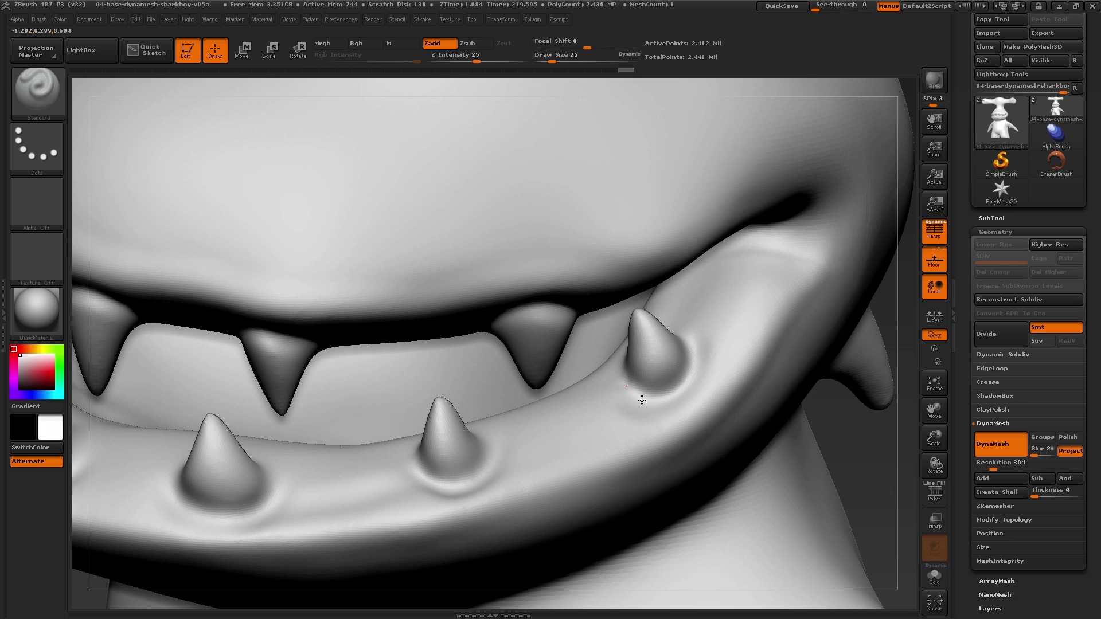
# Sharpen the gum rims around the two rear lower teeth and the lower lip ridge at a draw size of about 25.
pyautogui.moveTo(697, 369)
pyautogui.mouseDown()
pyautogui.moveTo(681, 391)
pyautogui.moveTo(695, 376)
pyautogui.mouseUp()
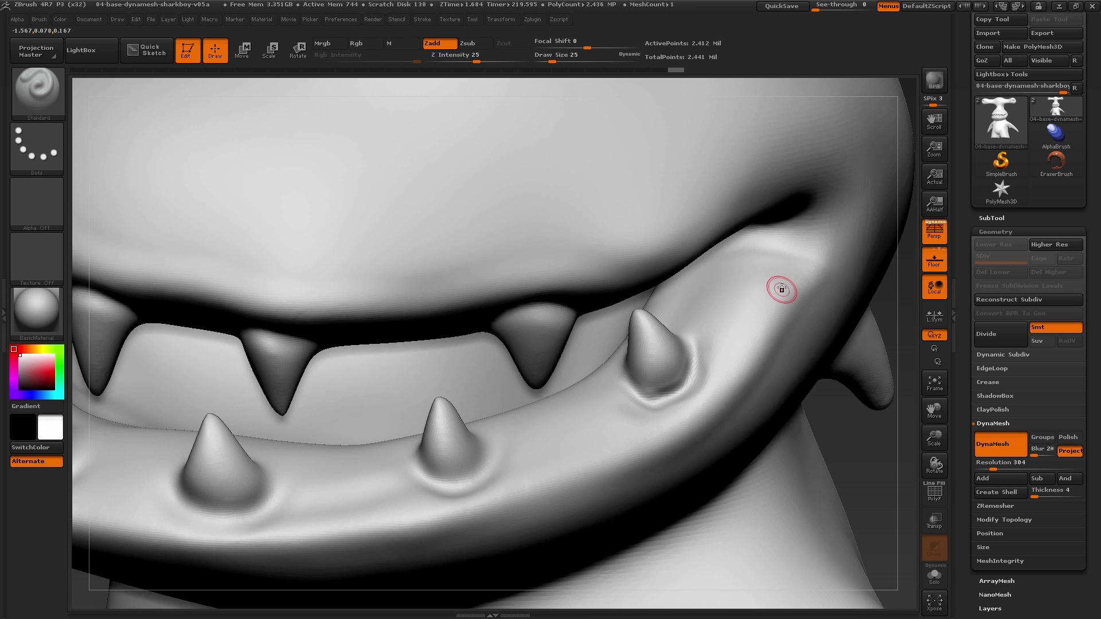
pyautogui.press('s')
pyautogui.moveTo(801, 274)
pyautogui.mouseDown()
pyautogui.moveTo(767, 341)
pyautogui.moveTo(567, 459)
pyautogui.mouseUp()
pyautogui.press('s')
pyautogui.moveTo(497, 472); pyautogui.dragTo(456, 489)
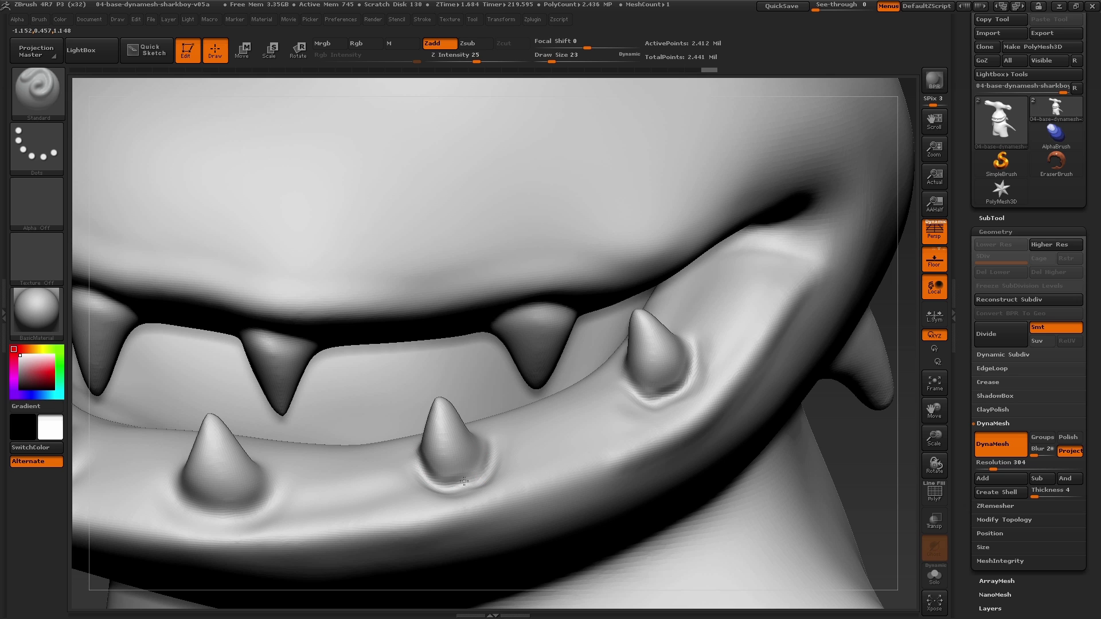
# Sculpt and smooth gum rims around the bases of the lower teeth with the Standard brush at a draw size of 35.
pyautogui.moveTo(553, 423); pyautogui.dragTo(511, 431, button='right')
pyautogui.keyDown('shift'); pyautogui.moveTo(508, 430); pyautogui.dragTo(507, 433); pyautogui.keyUp('shift')
pyautogui.keyDown('shift'); pyautogui.moveTo(452, 466); pyautogui.dragTo(454, 462); pyautogui.keyUp('shift')
pyautogui.moveTo(458, 456)
pyautogui.keyDown('ctrl'); pyautogui.mouseDown(button='right')
pyautogui.moveTo(476, 390)
pyautogui.moveTo(545, 373)
pyautogui.moveTo(610, 384)
pyautogui.moveTo(711, 350)
pyautogui.moveTo(697, 313)
pyautogui.moveTo(535, 319)
pyautogui.moveTo(598, 365)
pyautogui.mouseUp(button='right'); pyautogui.keyUp('ctrl')
pyautogui.moveTo(598, 365); pyautogui.dragTo(634, 364)
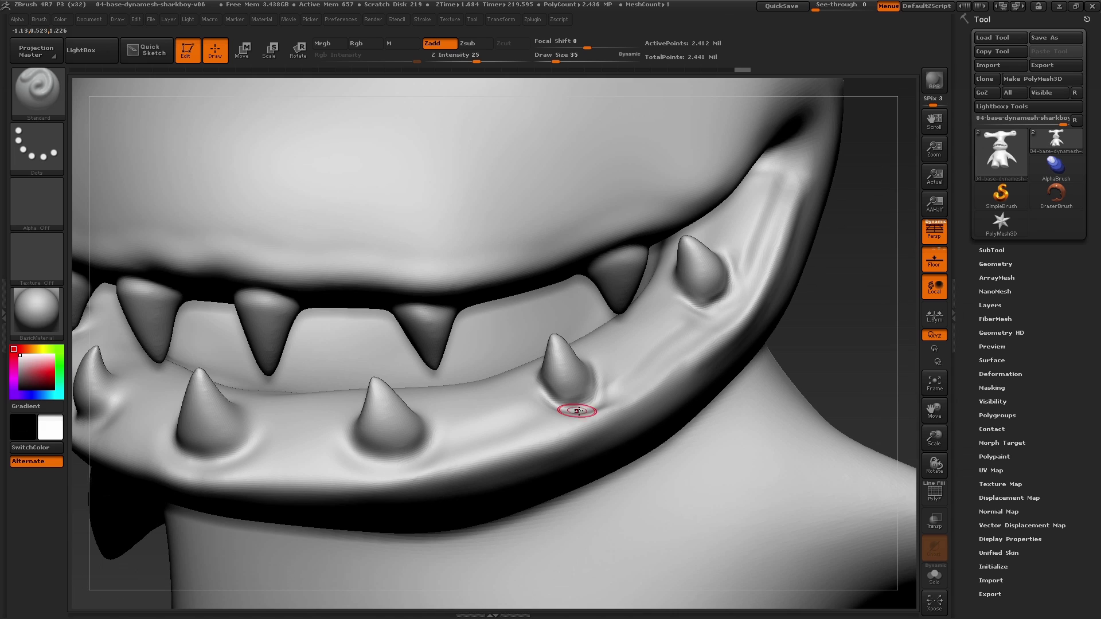
pyautogui.moveTo(577, 411)
pyautogui.mouseDown()
pyautogui.moveTo(373, 453)
pyautogui.moveTo(235, 462)
pyautogui.moveTo(254, 433)
pyautogui.moveTo(252, 450)
pyautogui.moveTo(244, 434)
pyautogui.mouseUp()
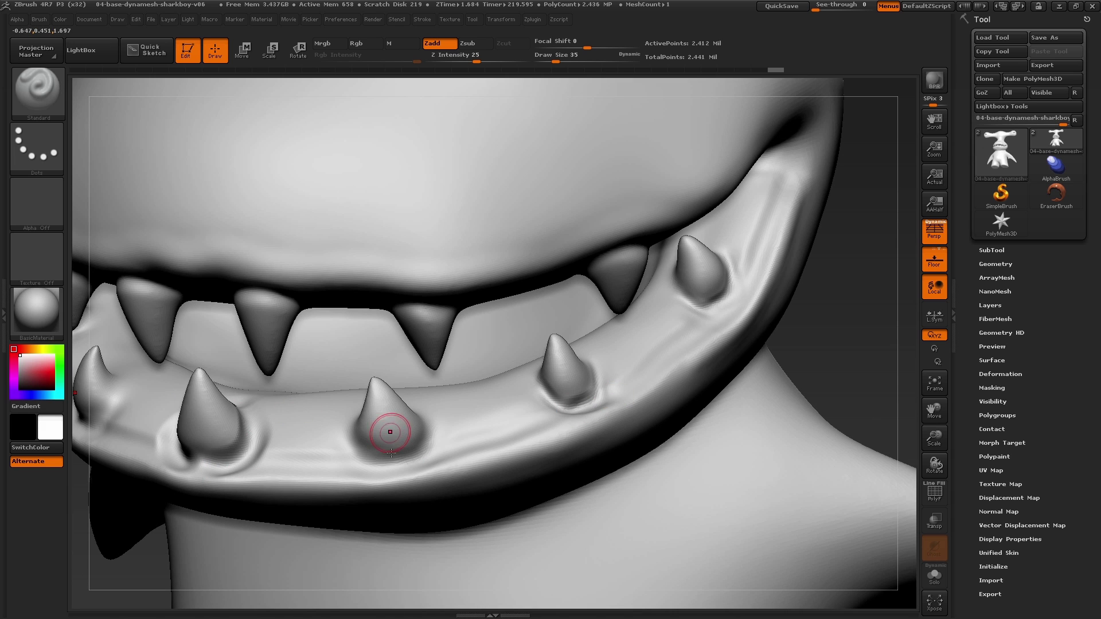
pyautogui.moveTo(355, 441)
pyautogui.mouseDown()
pyautogui.moveTo(419, 453)
pyautogui.moveTo(431, 423)
pyautogui.mouseUp()
pyautogui.keyDown('shift'); pyautogui.moveTo(551, 384); pyautogui.dragTo(593, 378); pyautogui.keyUp('shift')
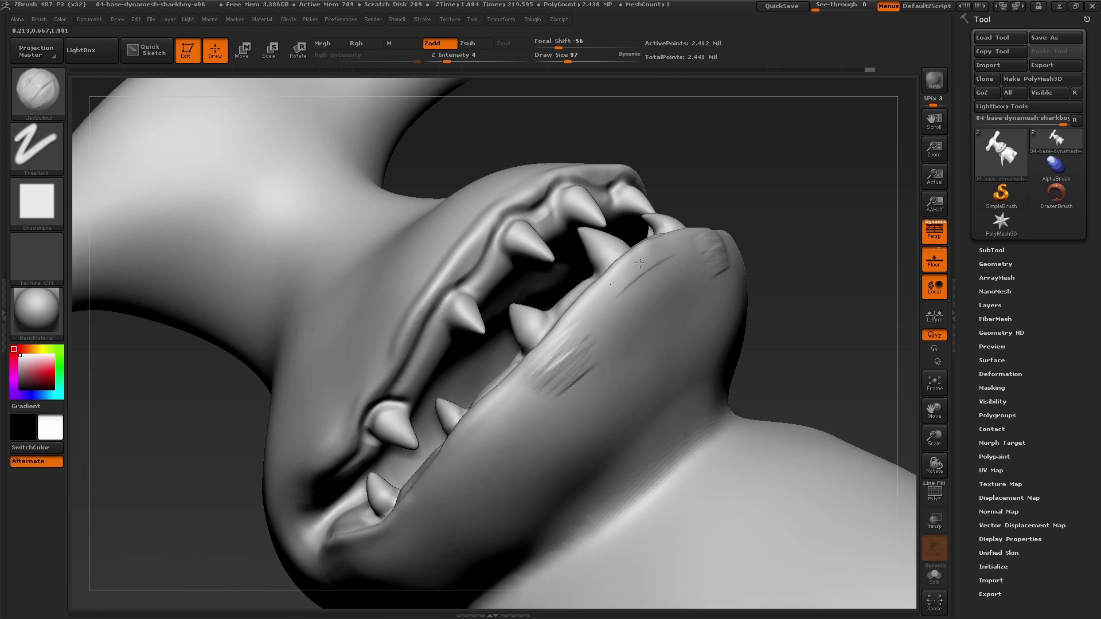
# Build up the outer surface of the lower lip with the ClayBuildup brush at draw size 97 and Z intensity 4.
pyautogui.moveTo(674, 252)
pyautogui.mouseDown()
pyautogui.moveTo(665, 287)
pyautogui.moveTo(580, 319)
pyautogui.mouseUp()
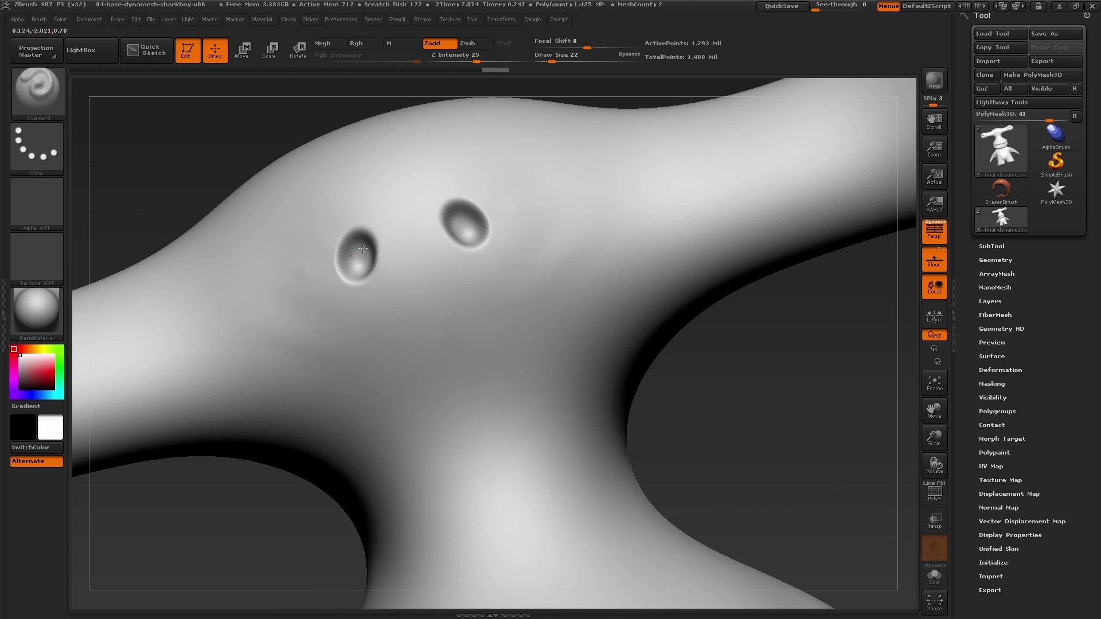
# Carve the two nostrils deeper on the head with the Standard brush at a draw size of 22.
pyautogui.keyDown('alt'); pyautogui.moveTo(358, 262); pyautogui.dragTo(360, 255); pyautogui.keyUp('alt')
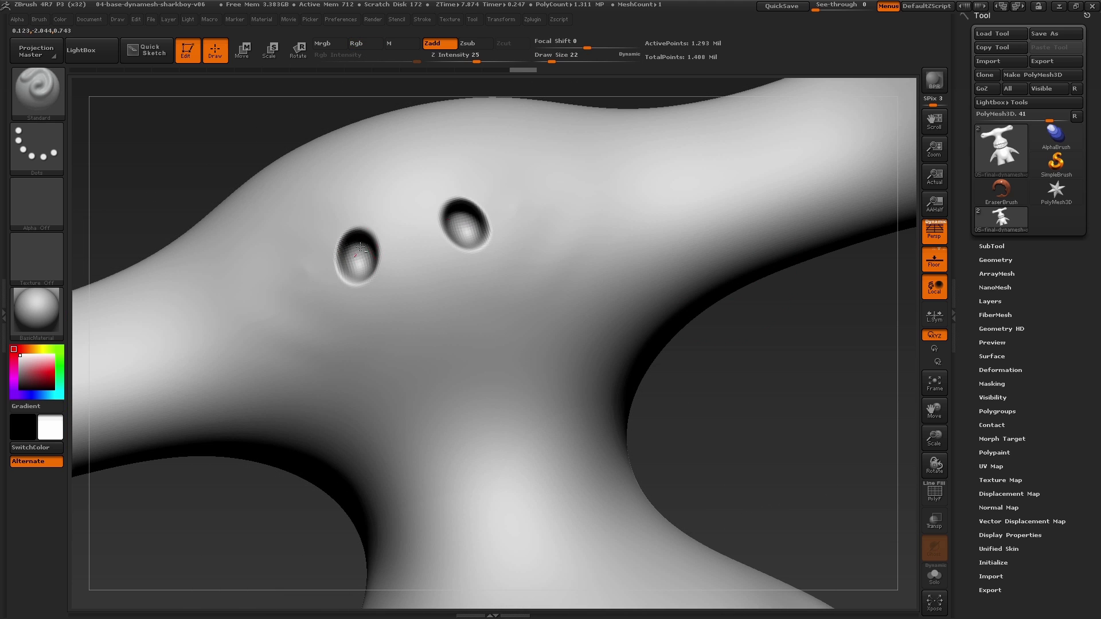
# Sculpt skin folds where the belly meets the legs with the Standard brush at draw size 22, and switch to the Dam_Standard brush.
pyautogui.moveTo(733, 342); pyautogui.dragTo(645, 327)
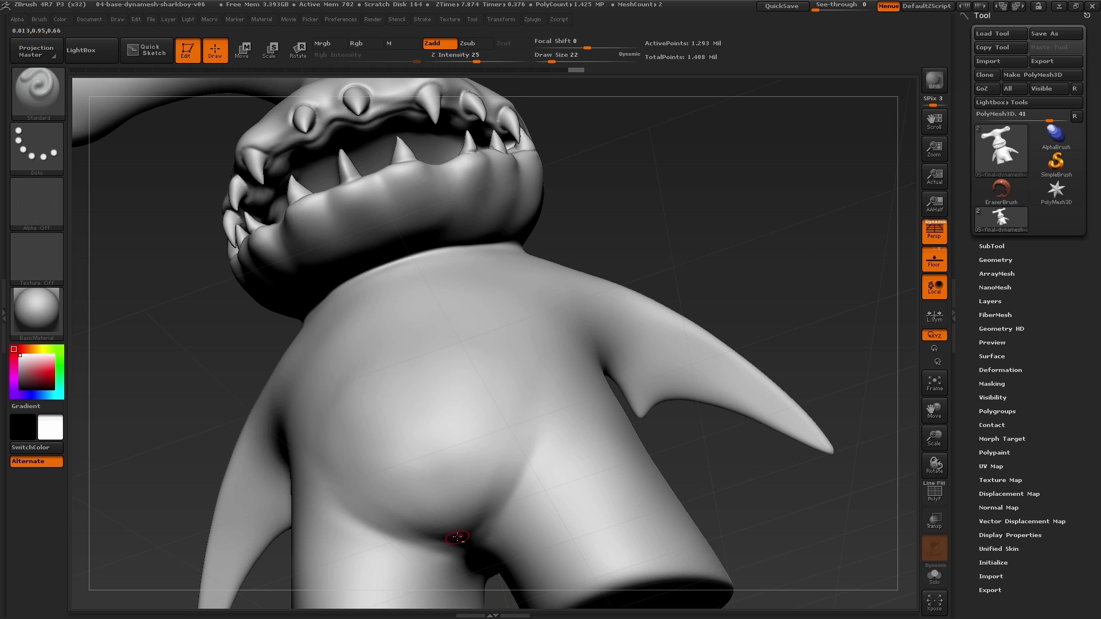
pyautogui.moveTo(465, 536)
pyautogui.mouseDown()
pyautogui.moveTo(504, 505)
pyautogui.moveTo(516, 467)
pyautogui.moveTo(520, 504)
pyautogui.mouseUp()
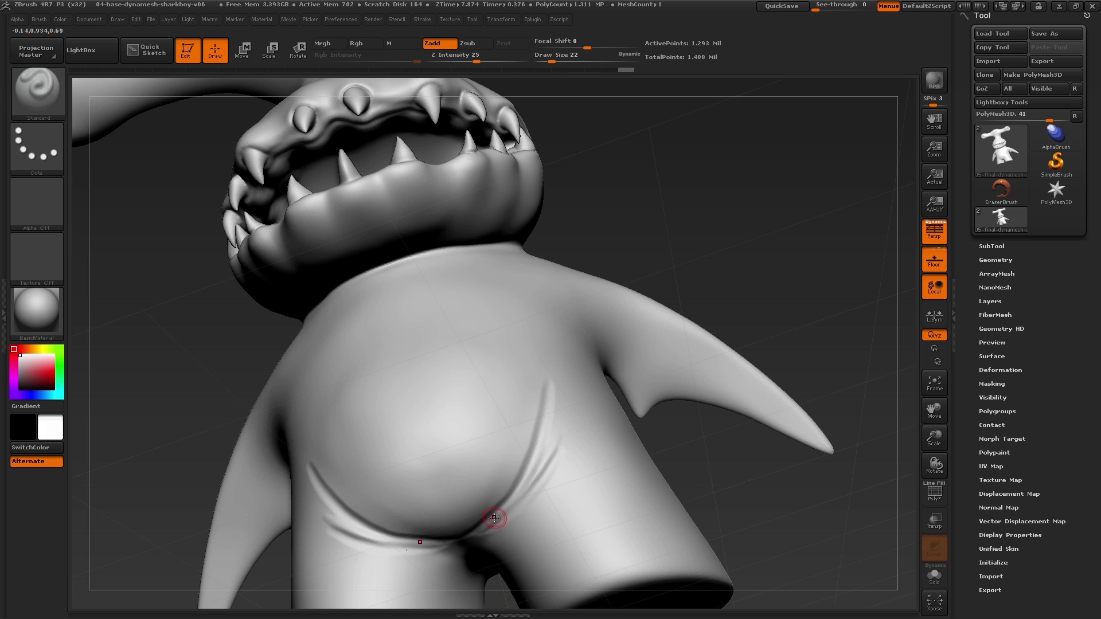
pyautogui.moveTo(489, 513); pyautogui.dragTo(529, 444)
pyautogui.press('b')
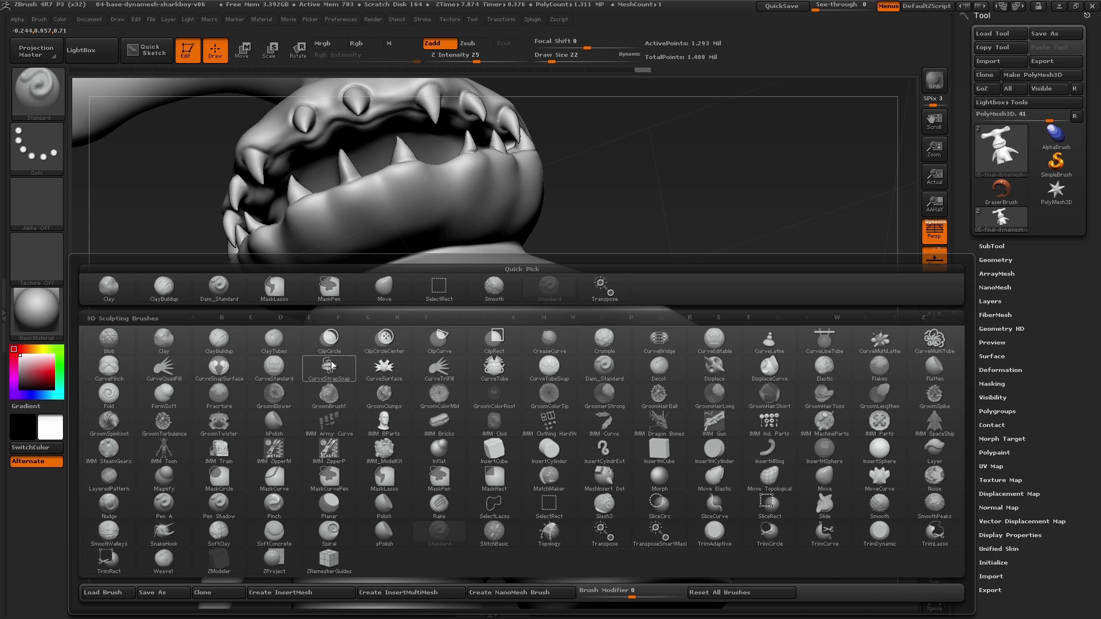
pyautogui.press('d')
pyautogui.press('s')
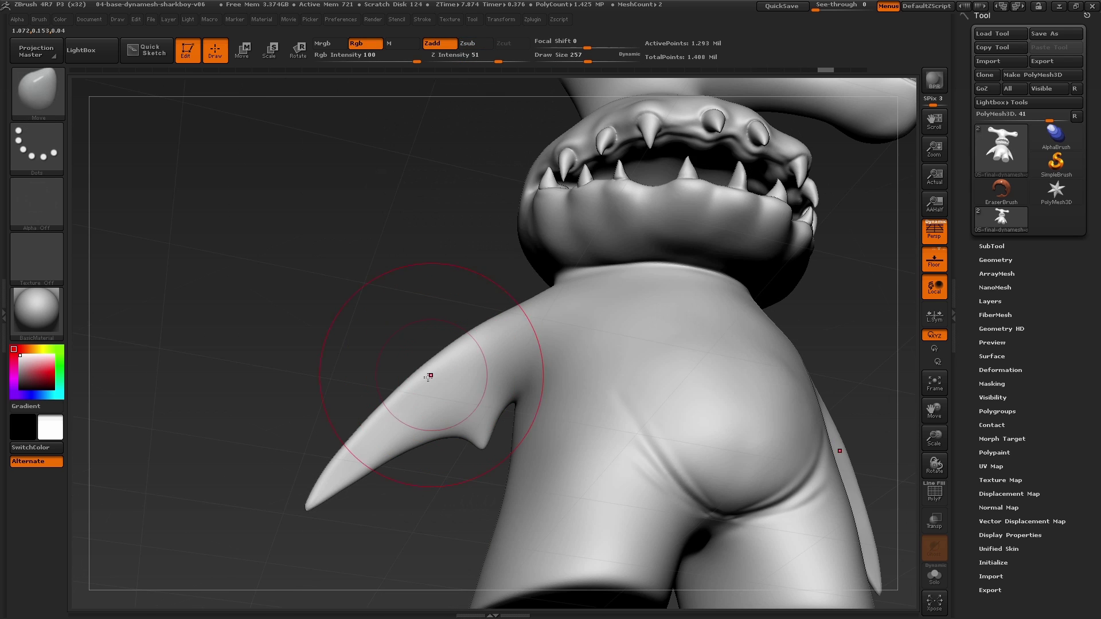
# Reshape the silhouette of the arm fins with the Move brush, using draw sizes of 257, 274 and 83.
pyautogui.moveTo(363, 430)
pyautogui.mouseDown()
pyautogui.moveTo(332, 455)
pyautogui.moveTo(437, 361)
pyautogui.mouseUp()
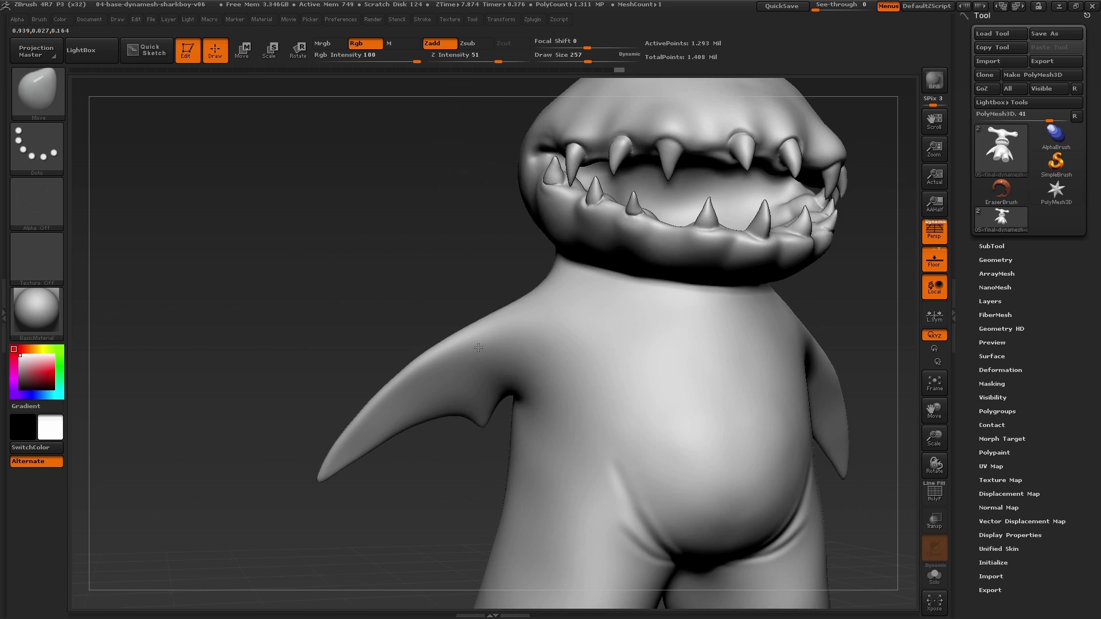
pyautogui.moveTo(230, 321)
pyautogui.mouseDown()
pyautogui.moveTo(344, 321)
pyautogui.moveTo(292, 301)
pyautogui.moveTo(323, 220)
pyautogui.mouseUp()
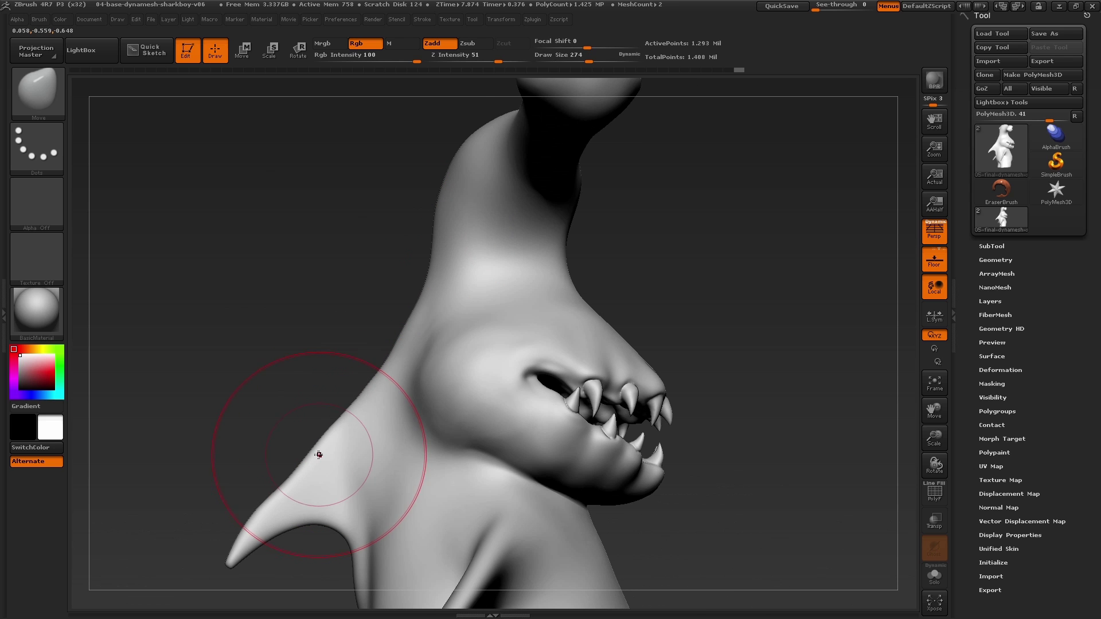
pyautogui.moveTo(319, 455); pyautogui.dragTo(304, 430)
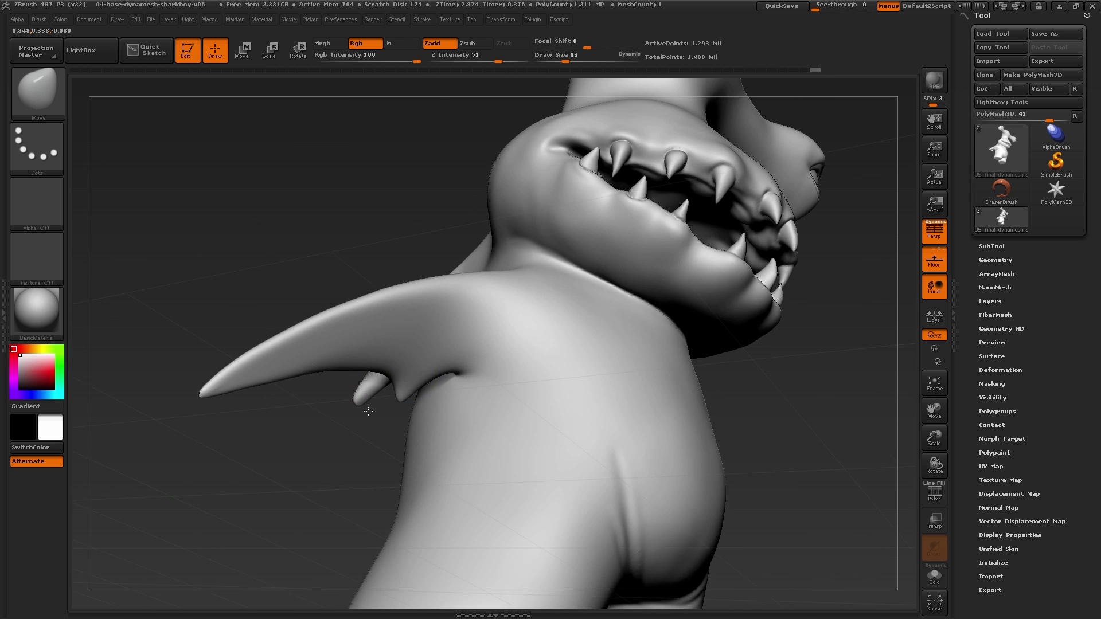
pyautogui.keyDown('shift'); pyautogui.moveTo(578, 518); pyautogui.dragTo(385, 402); pyautogui.keyUp('shift')
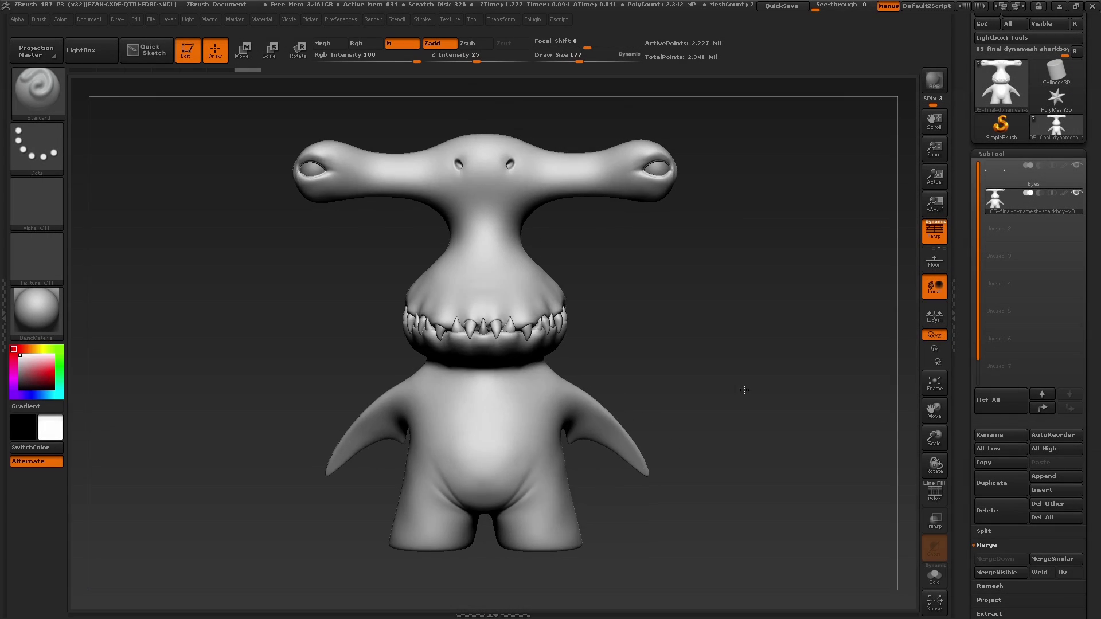
pyautogui.moveTo(734, 388)
pyautogui.mouseDown()
pyautogui.moveTo(731, 380)
pyautogui.moveTo(766, 365)
pyautogui.moveTo(662, 370)
pyautogui.moveTo(702, 346)
pyautogui.moveTo(718, 351)
pyautogui.moveTo(719, 340)
pyautogui.mouseUp()
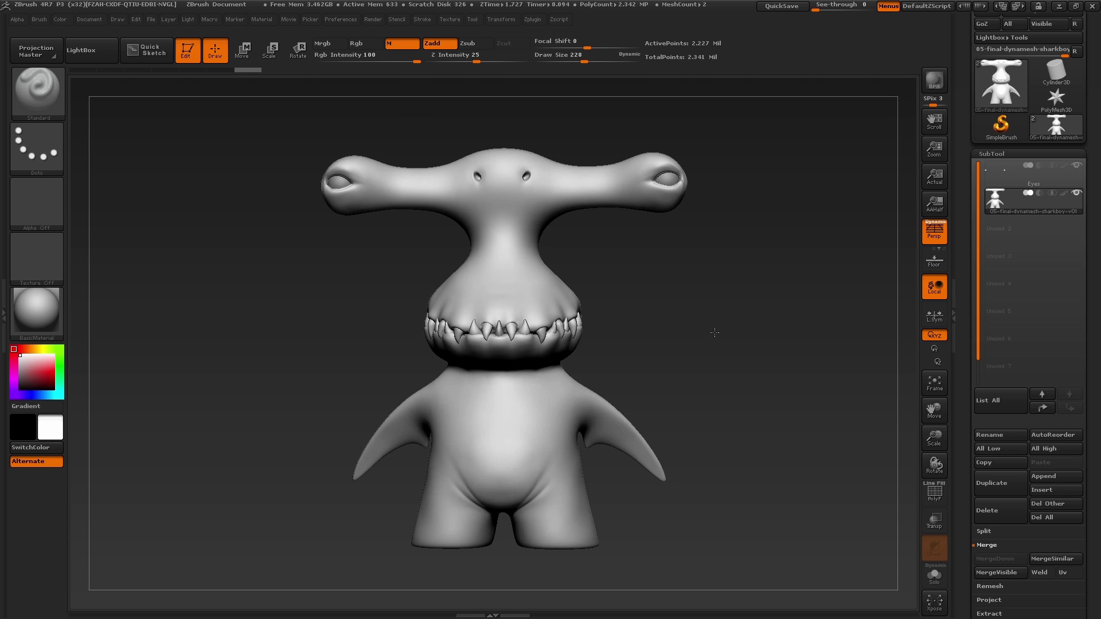
pyautogui.moveTo(714, 332); pyautogui.dragTo(715, 333)
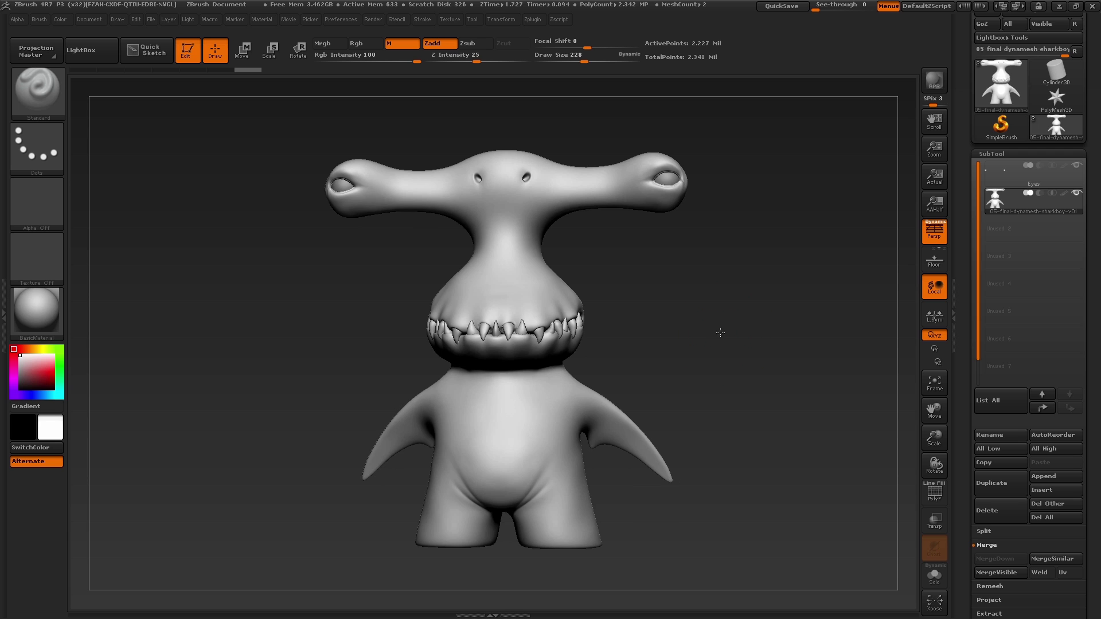
pyautogui.moveTo(715, 332)
pyautogui.keyDown('alt'); pyautogui.mouseDown()
pyautogui.moveTo(688, 341)
pyautogui.moveTo(725, 356)
pyautogui.moveTo(703, 341)
pyautogui.moveTo(711, 314)
pyautogui.moveTo(676, 321)
pyautogui.moveTo(692, 305)
pyautogui.moveTo(714, 309)
pyautogui.mouseUp(); pyautogui.keyUp('alt')
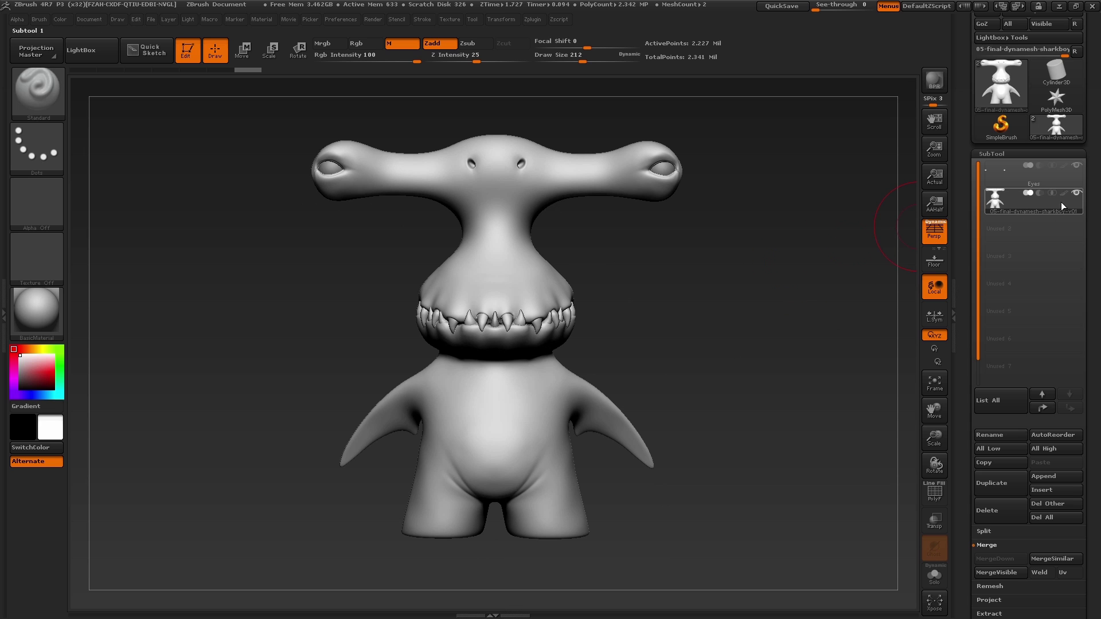
pyautogui.press('shift')
pyautogui.moveTo(1065, 192)
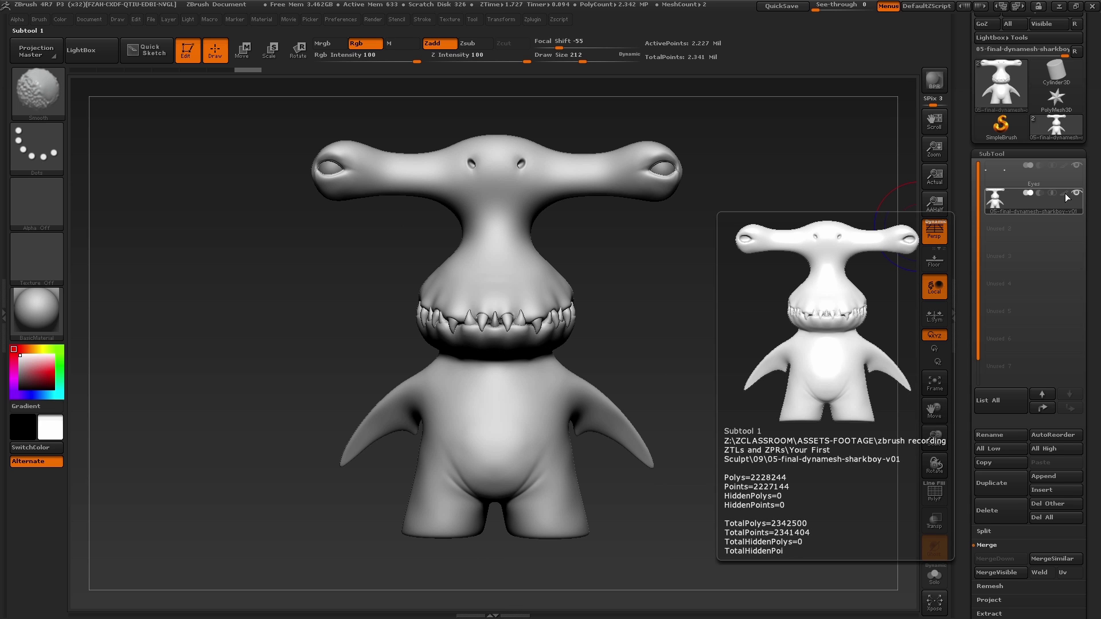